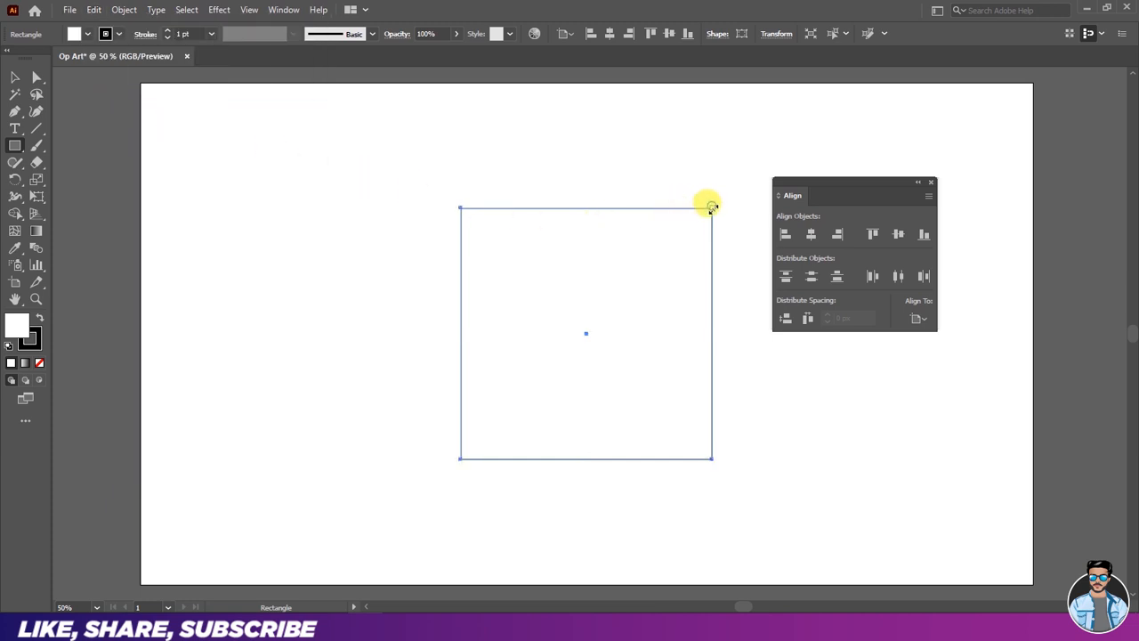
# - Scale the duplicate square down around its center to a small square, and blend it with the large square
pyautogui.moveTo(712, 207); pyautogui.dragTo(612, 307)
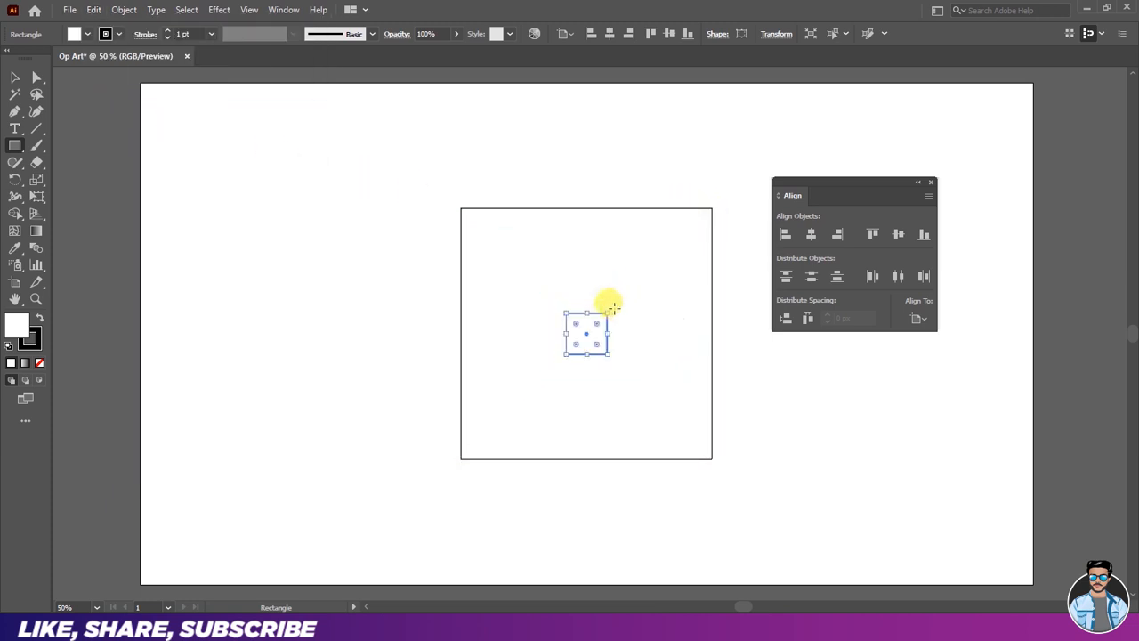
pyautogui.click(194, 116)
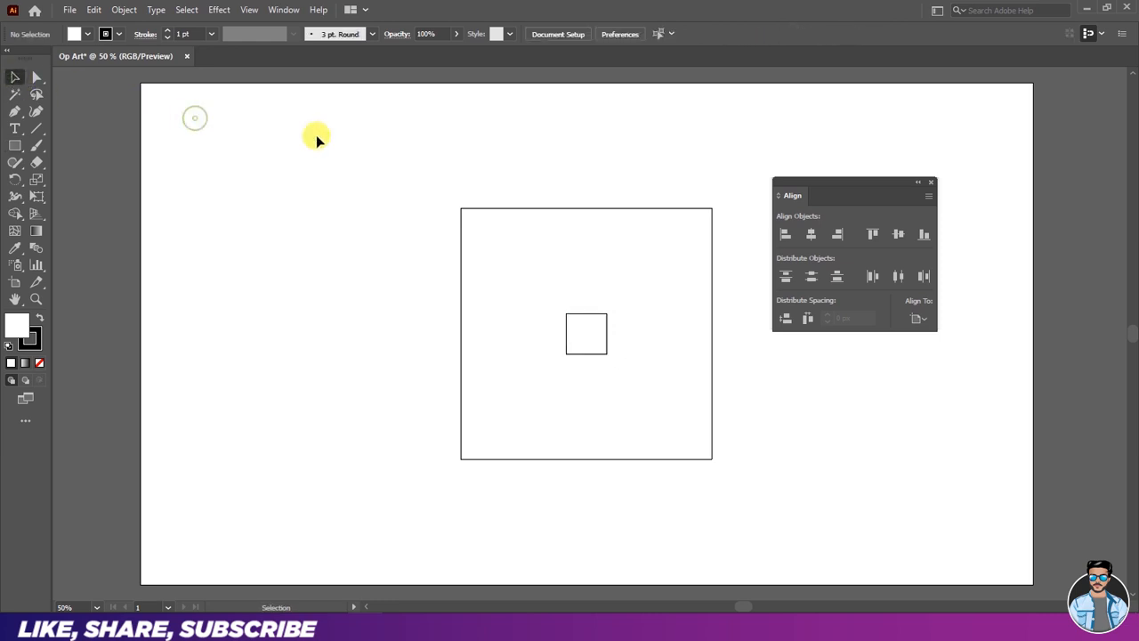
pyautogui.moveTo(633, 445); pyautogui.dragTo(639, 460)
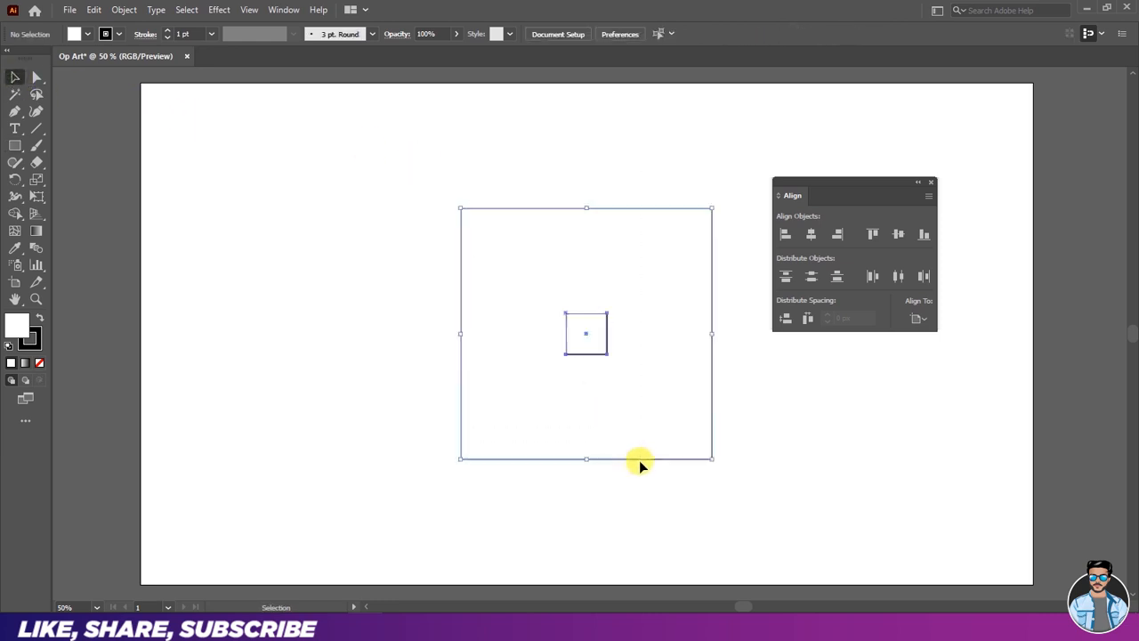
pyautogui.click(123, 10)
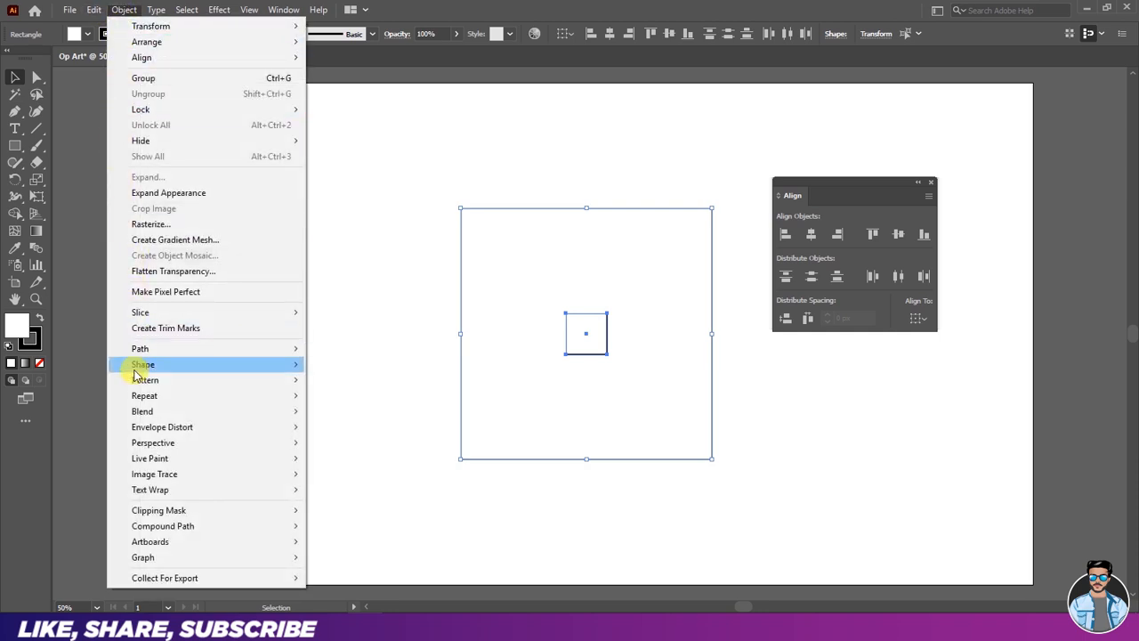
pyautogui.moveTo(135, 422)
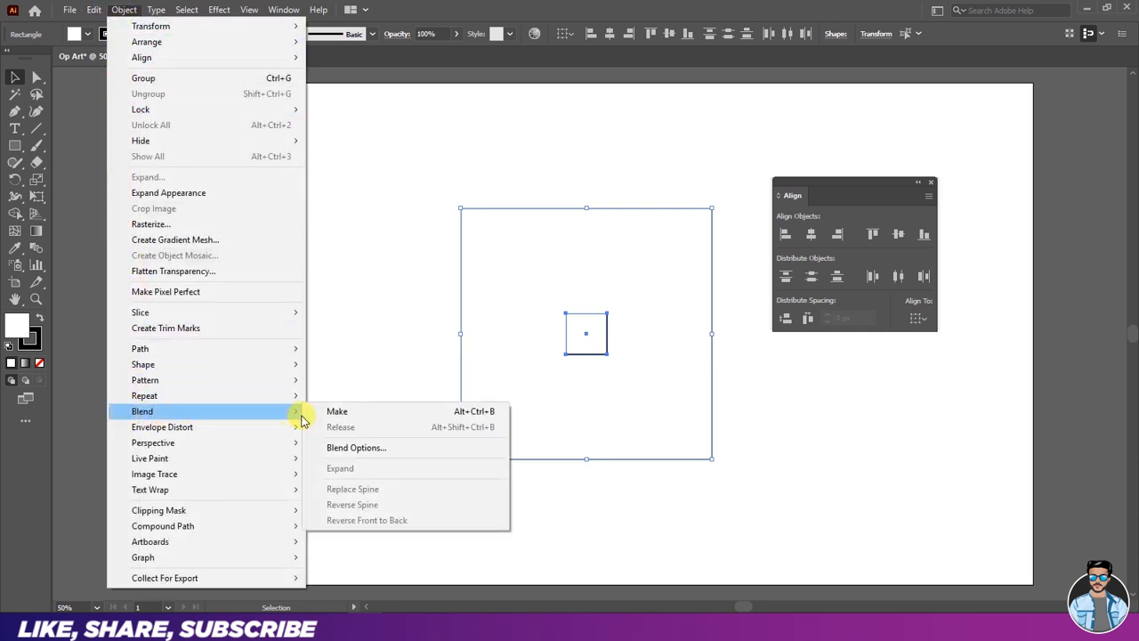
pyautogui.click(338, 412)
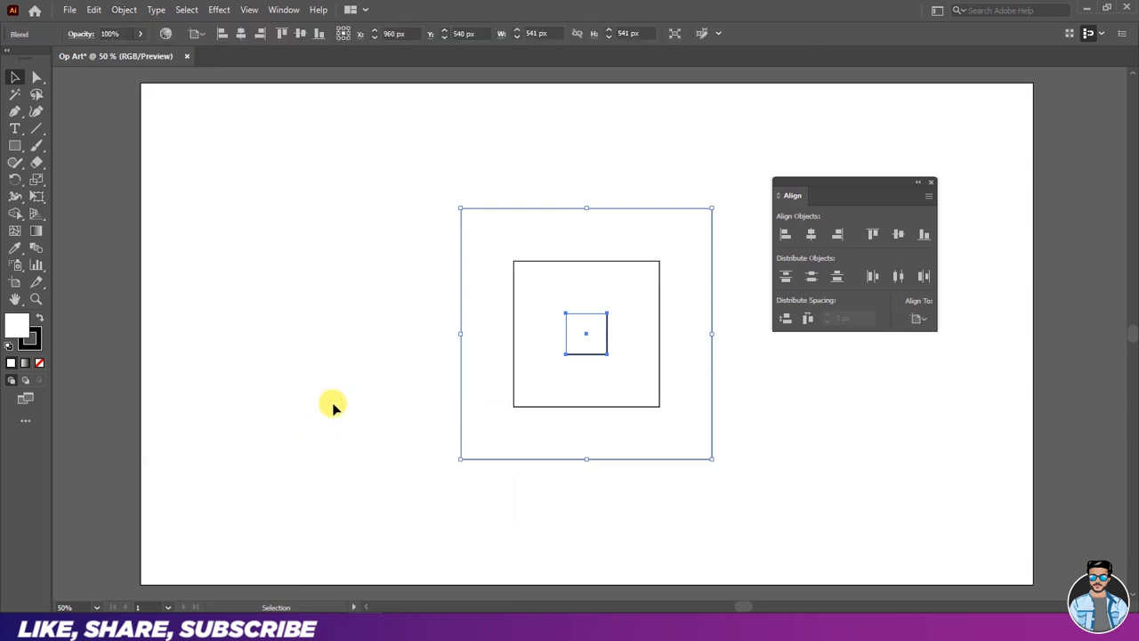
# - Set the blend's spacing to Specified Steps with a value of 5
pyautogui.click(124, 10)
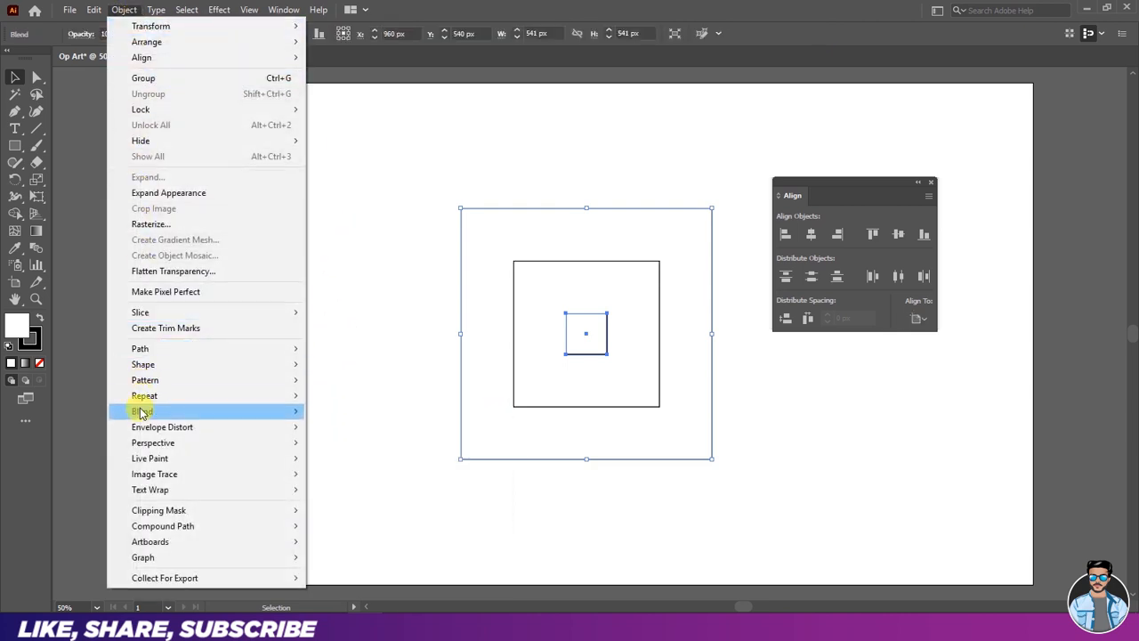
pyautogui.moveTo(156, 414)
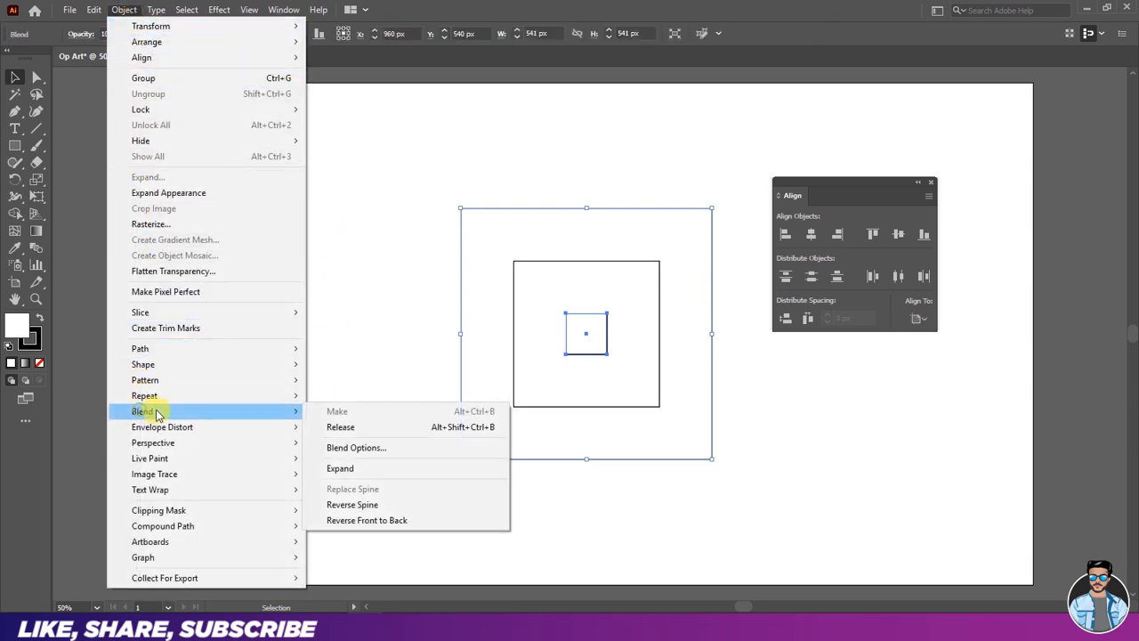
pyautogui.click(347, 449)
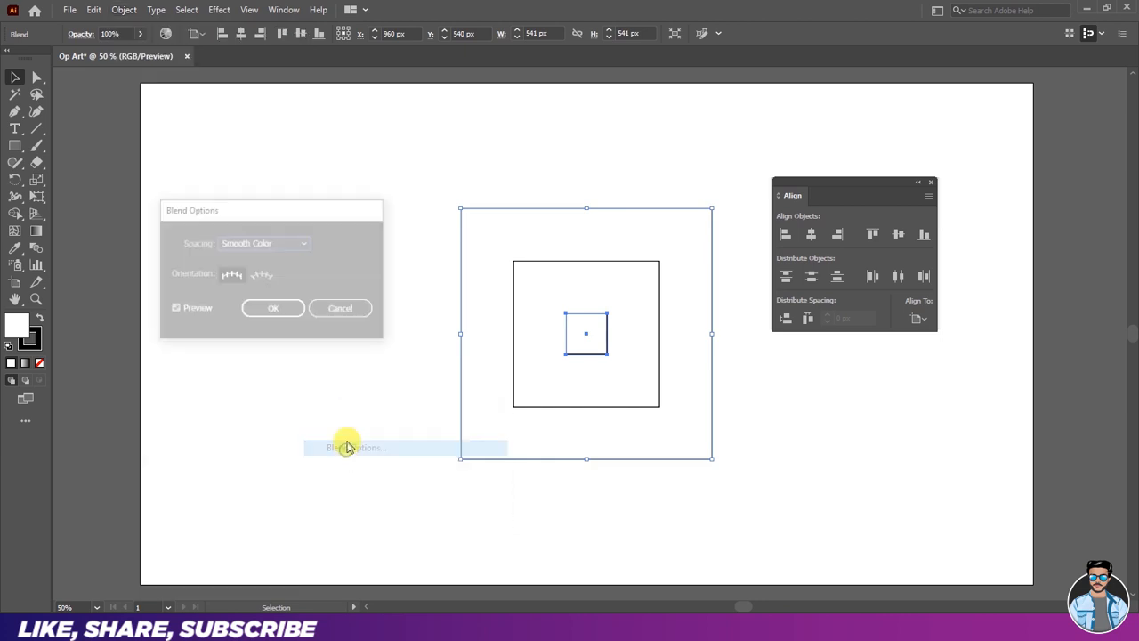
pyautogui.click(267, 242)
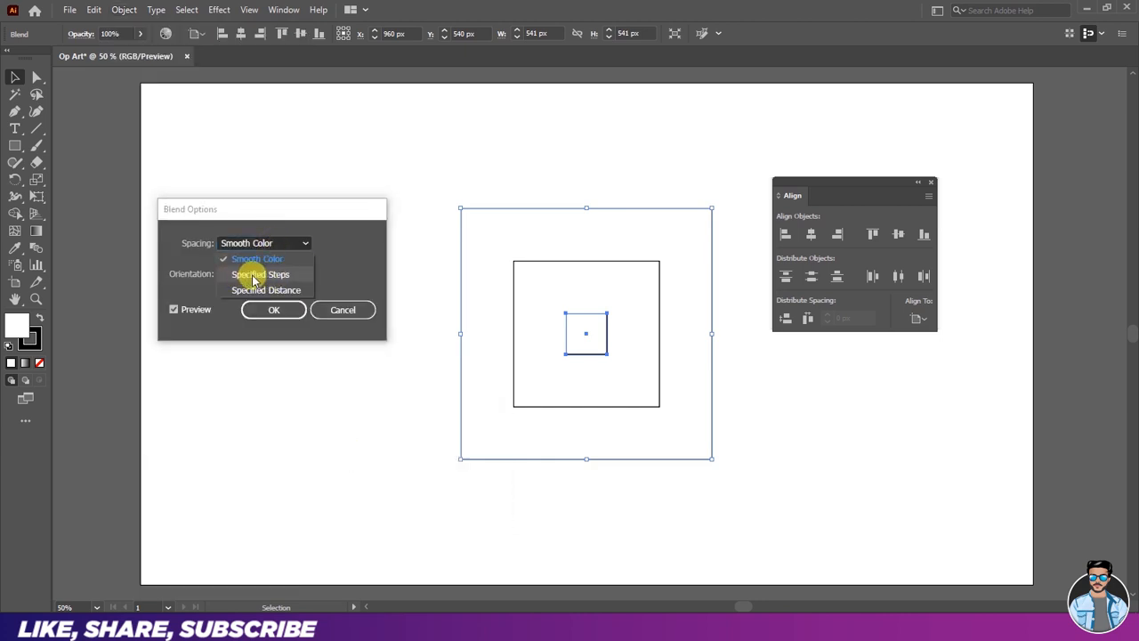
pyautogui.click(257, 274)
pyautogui.doubleClick(325, 242)
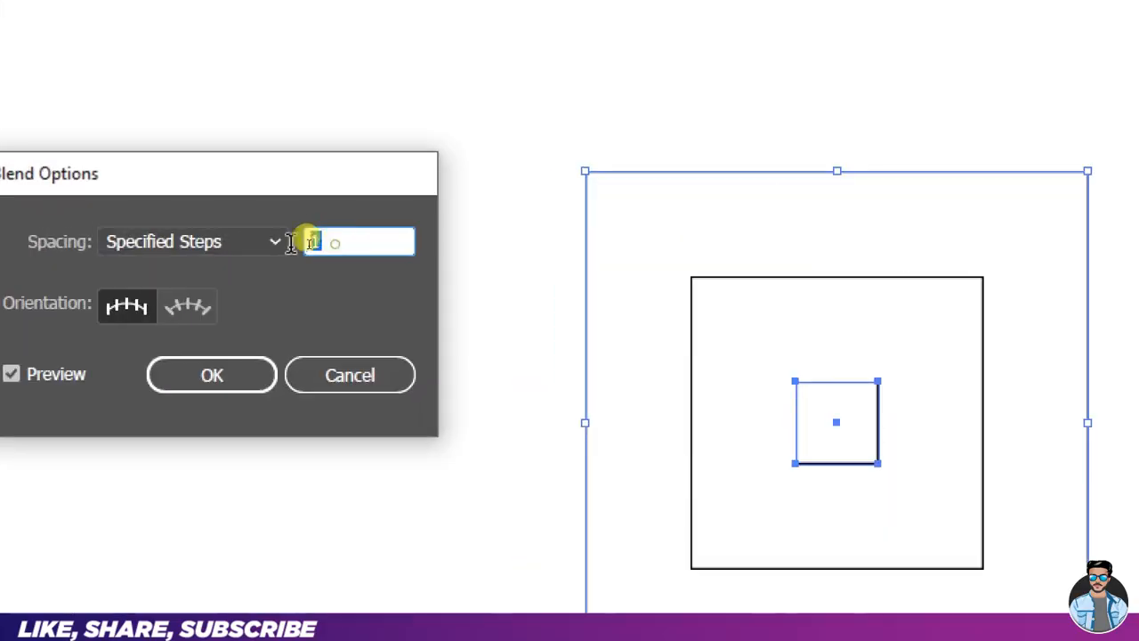
pyautogui.write('4')
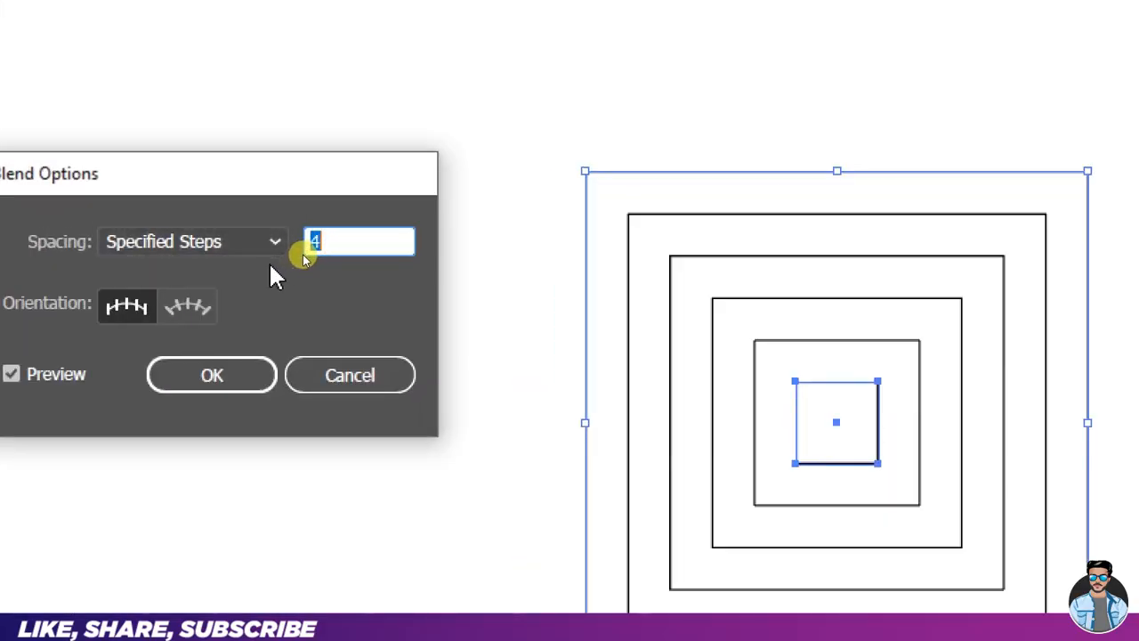
pyautogui.press('Up')
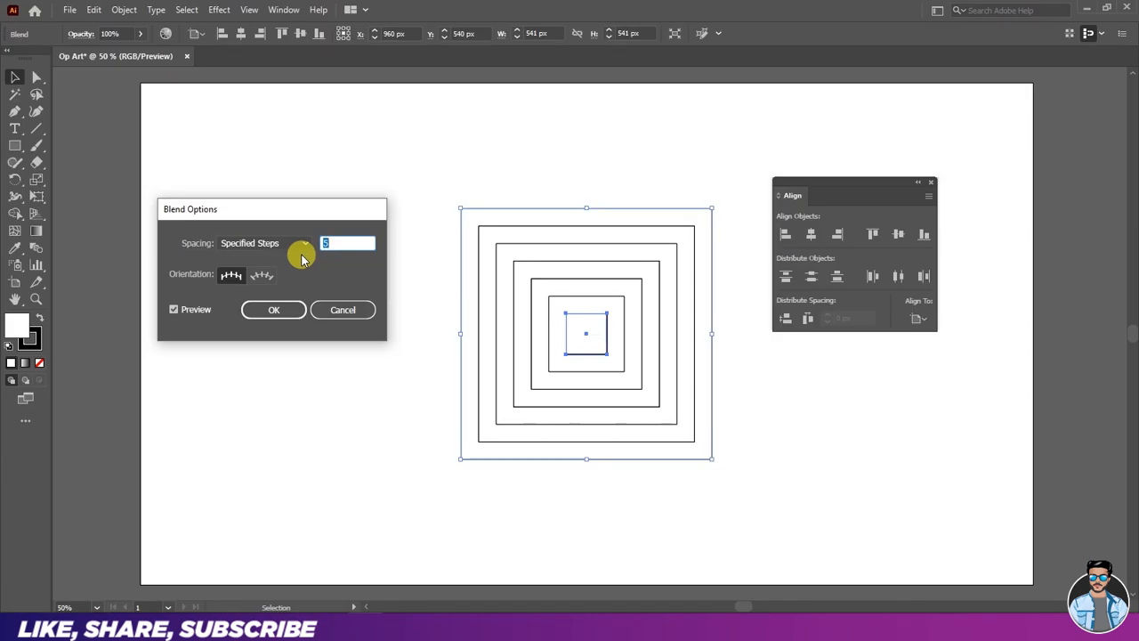
pyautogui.moveTo(312, 205); pyautogui.dragTo(365, 208)
pyautogui.click(318, 315)
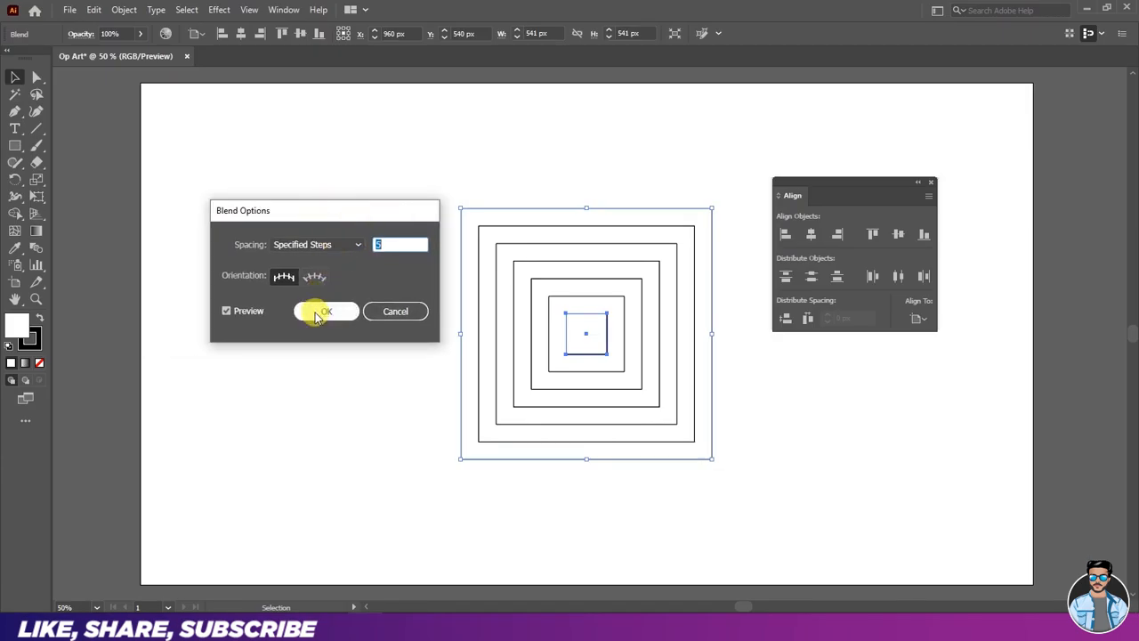
pyautogui.click(319, 307)
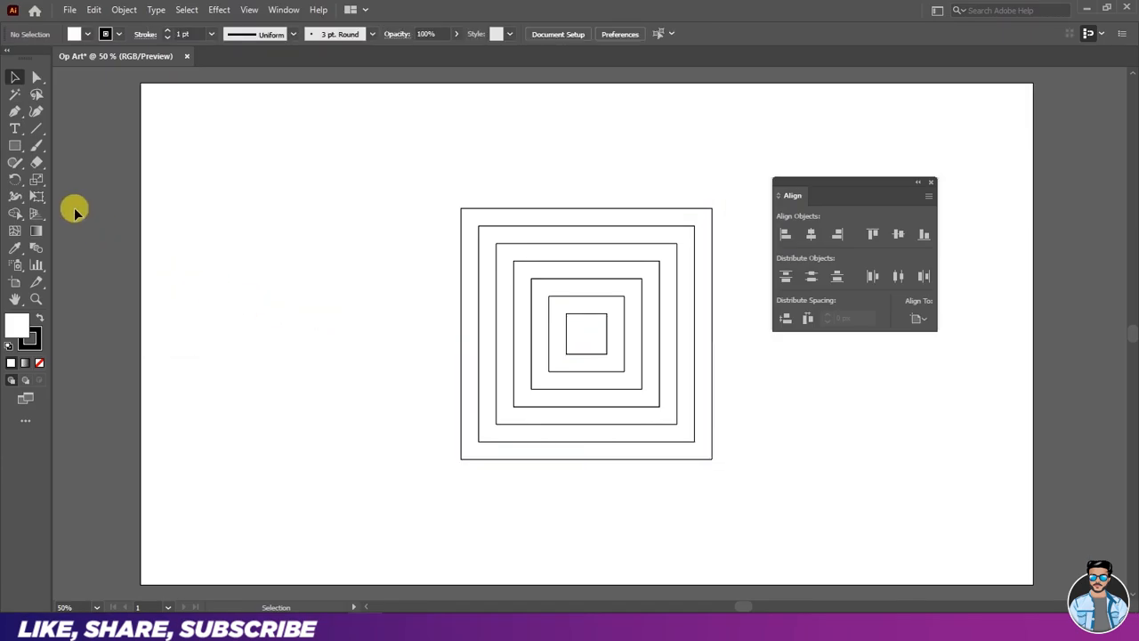
# - Draw a horizontal line about 852 px long and center it horizontally and vertically on the artboard
pyautogui.click(34, 127)
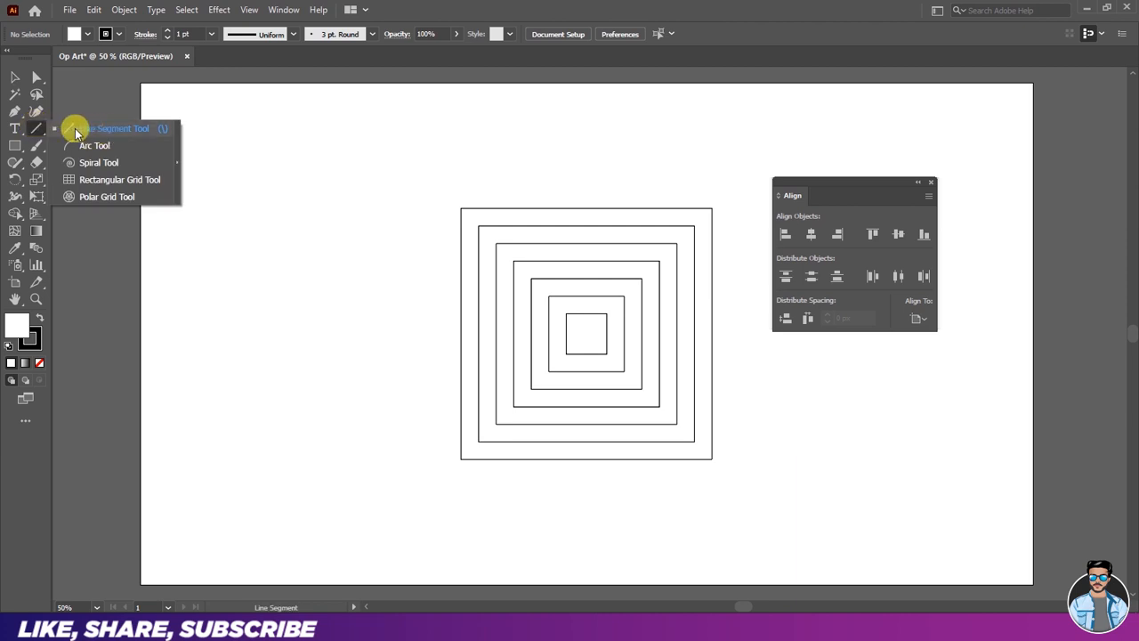
pyautogui.click(102, 128)
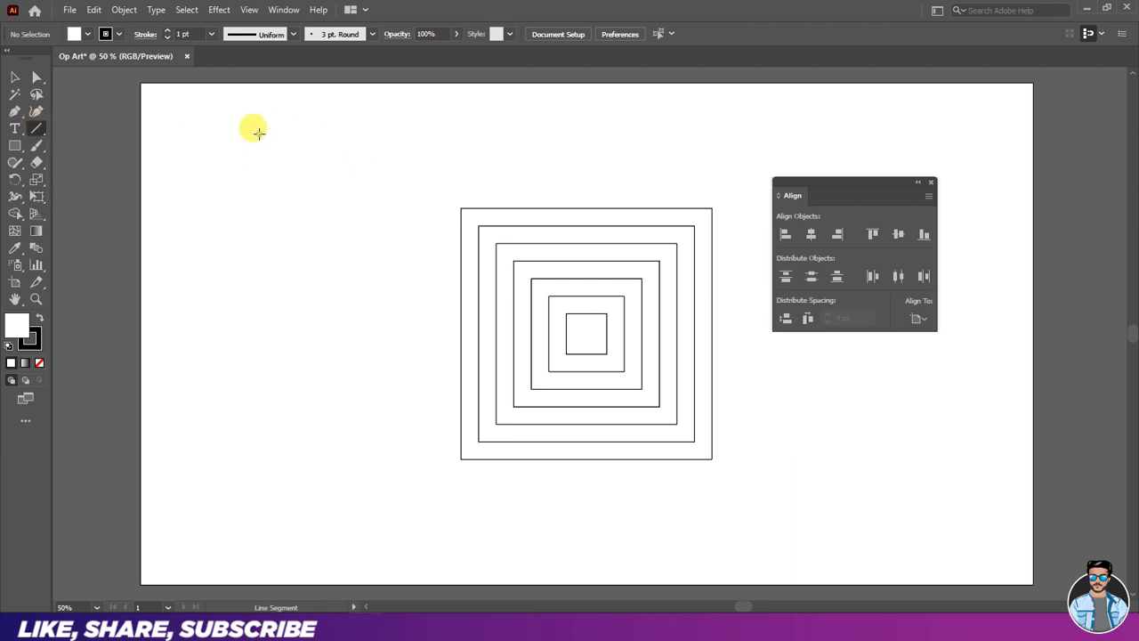
pyautogui.moveTo(258, 133); pyautogui.dragTo(655, 134)
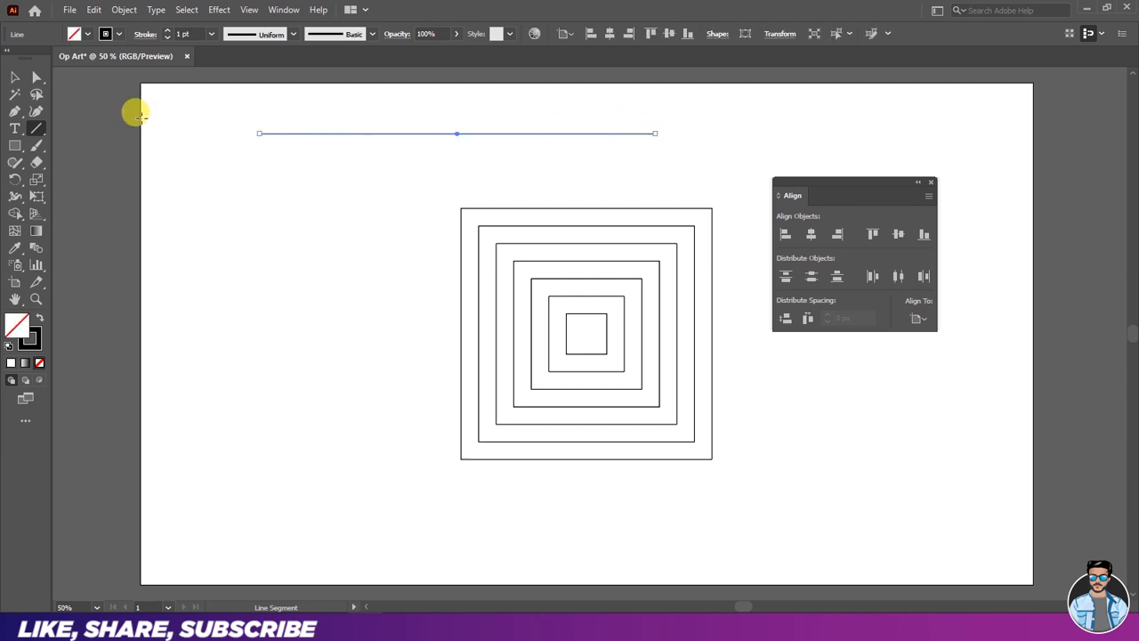
pyautogui.click(18, 78)
pyautogui.moveTo(856, 193); pyautogui.dragTo(851, 150)
pyautogui.click(806, 189)
pyautogui.click(895, 191)
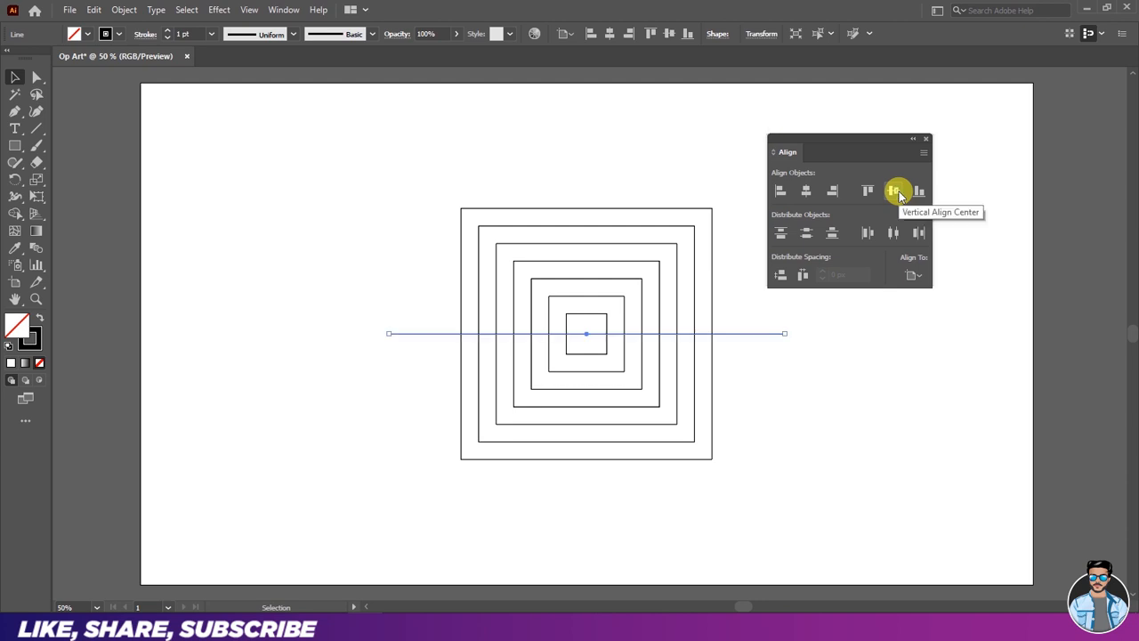
# - Paste a copy of the line in front of the original and rotate it about its center to vertical
pyautogui.click(95, 11)
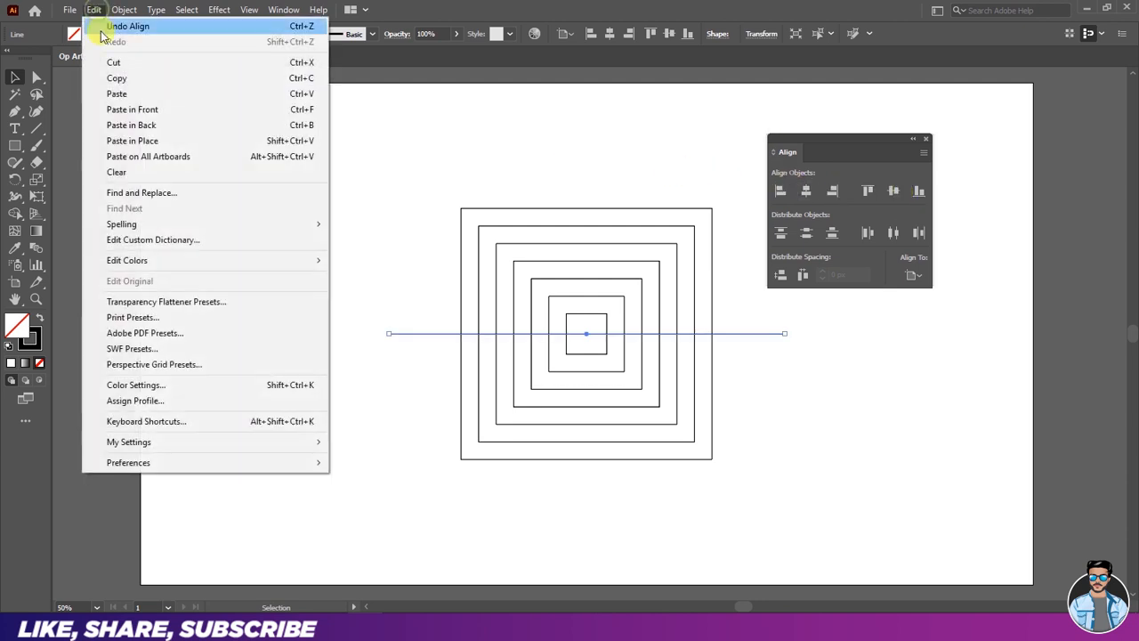
pyautogui.click(102, 74)
pyautogui.click(99, 12)
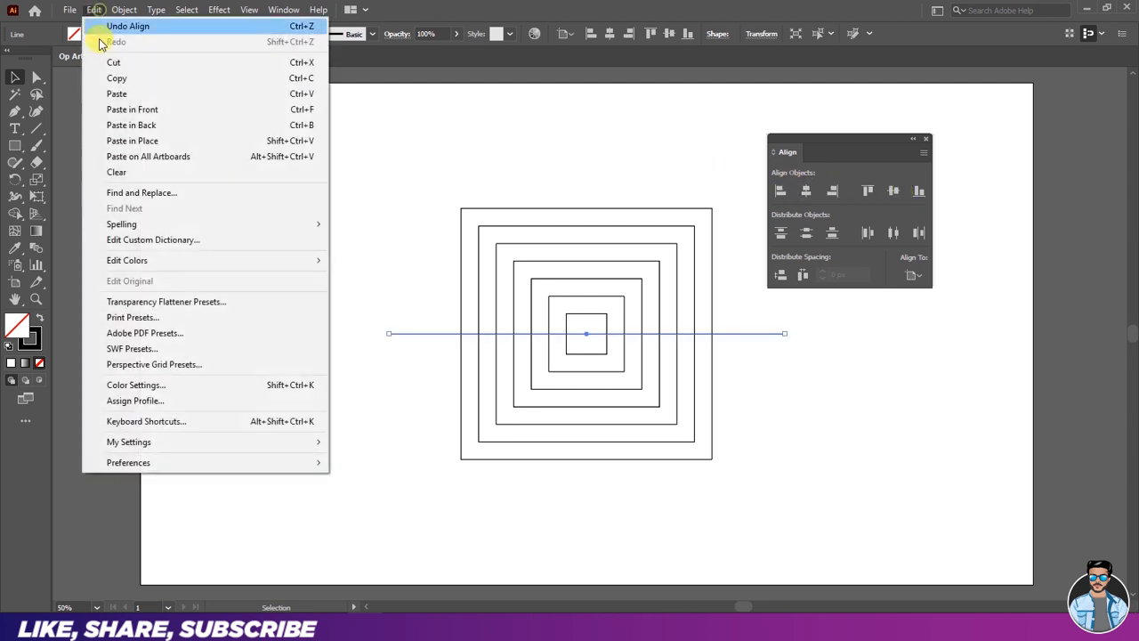
pyautogui.click(92, 110)
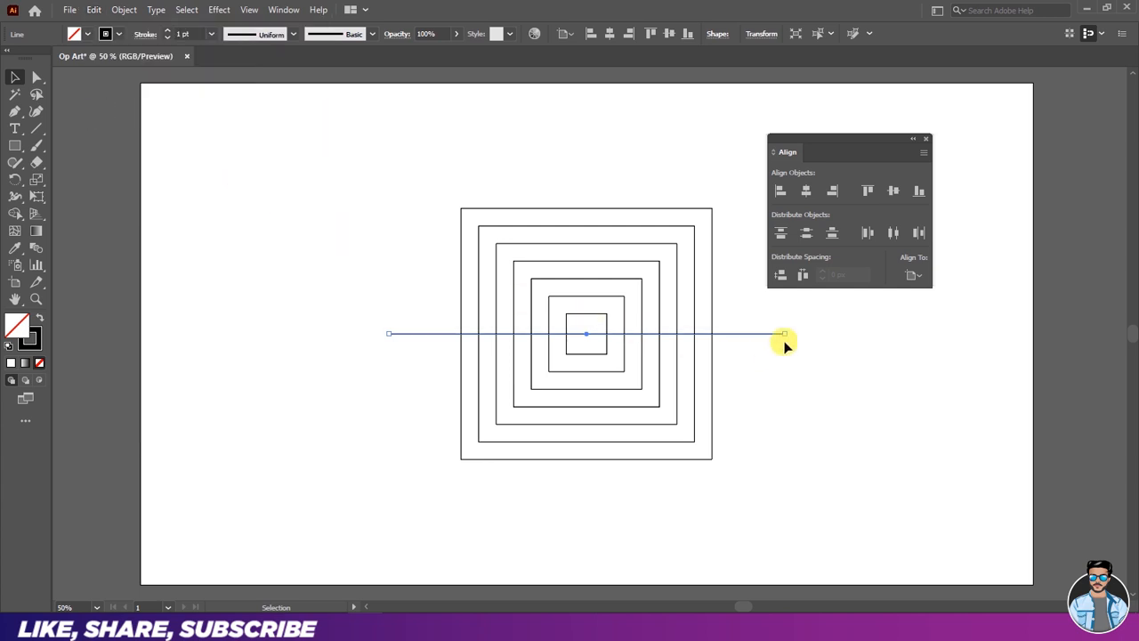
pyautogui.moveTo(788, 334); pyautogui.dragTo(588, 539)
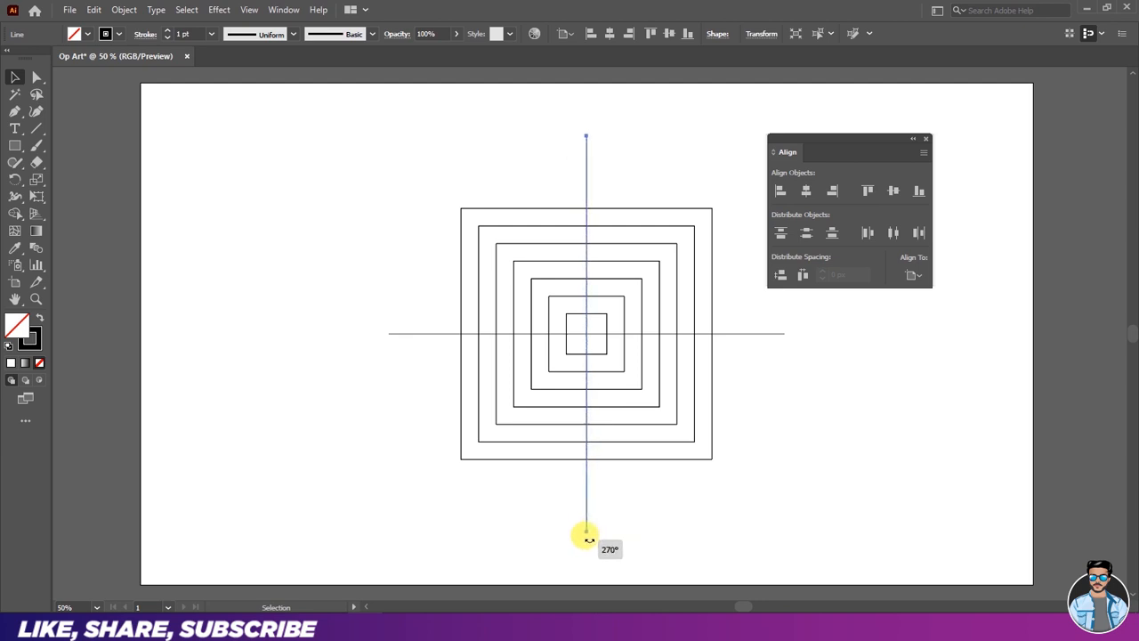
pyautogui.click(396, 405)
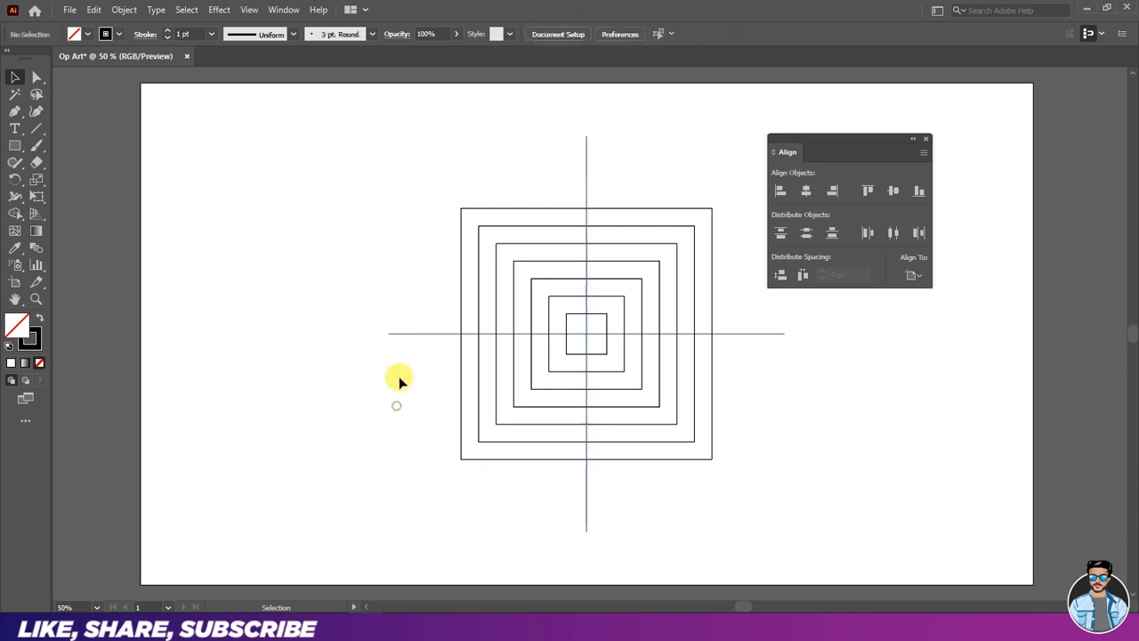
# - Expand the appearance of the blended squares and both crossing lines
pyautogui.moveTo(424, 180); pyautogui.dragTo(755, 485)
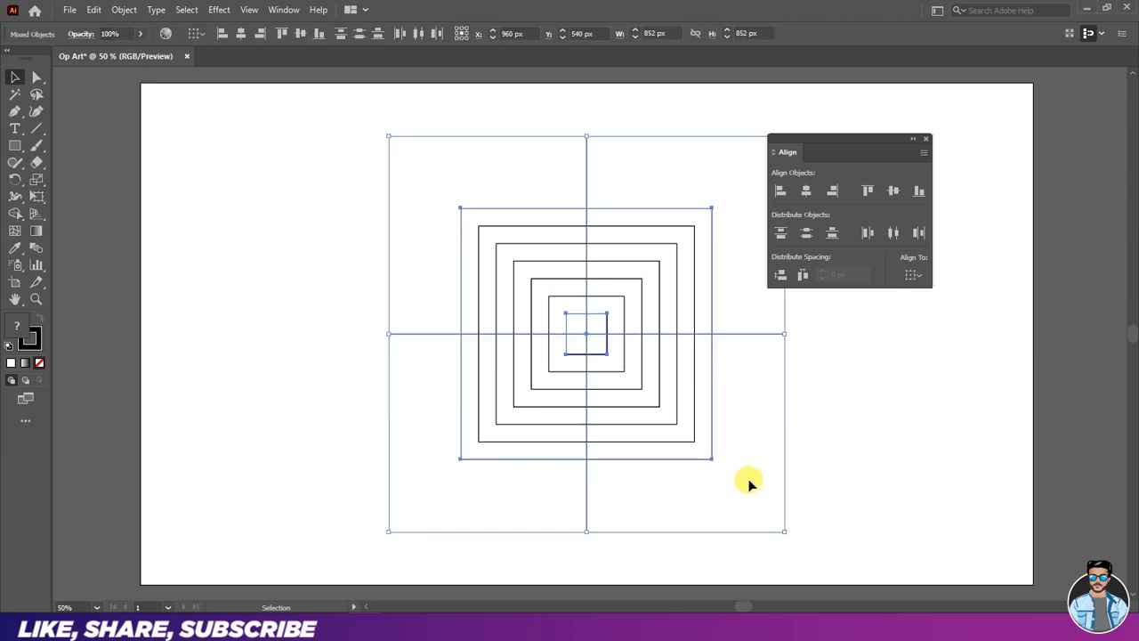
pyautogui.click(124, 10)
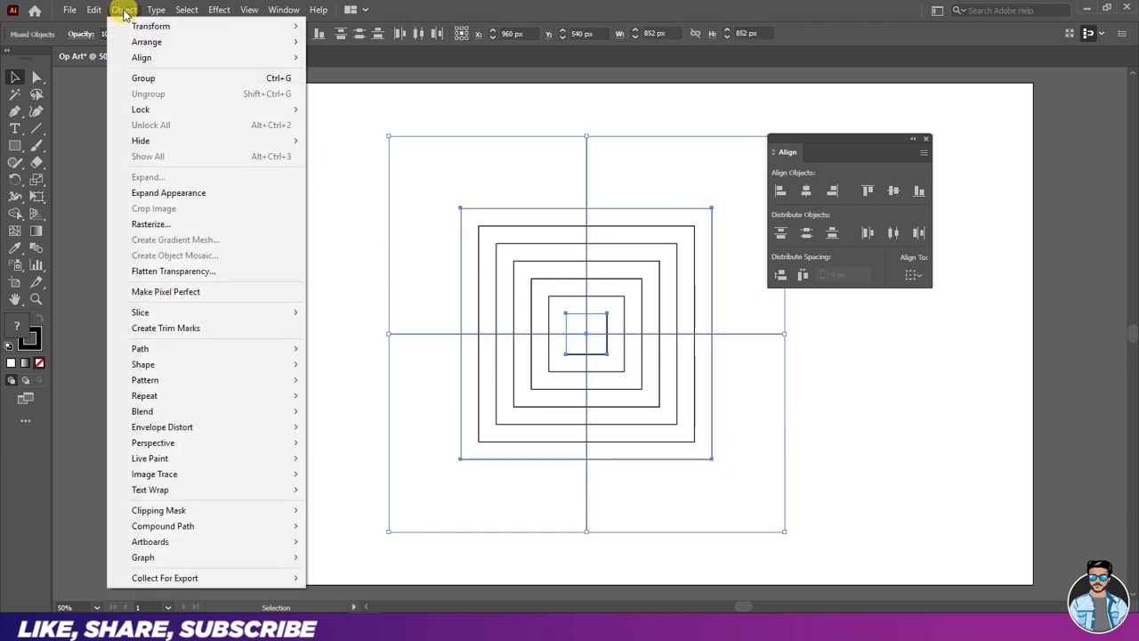
pyautogui.click(122, 193)
pyautogui.click(289, 181)
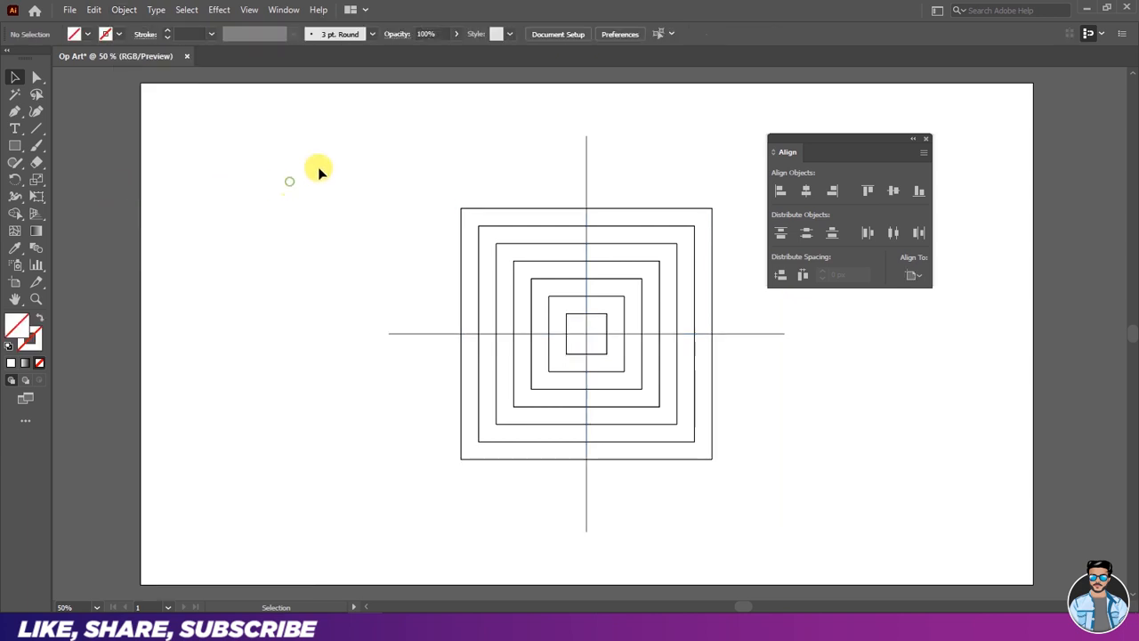
# - Expand the squares and crossing lines with the Object, Fill and Stroke options enabled
pyautogui.moveTo(377, 133); pyautogui.dragTo(757, 545)
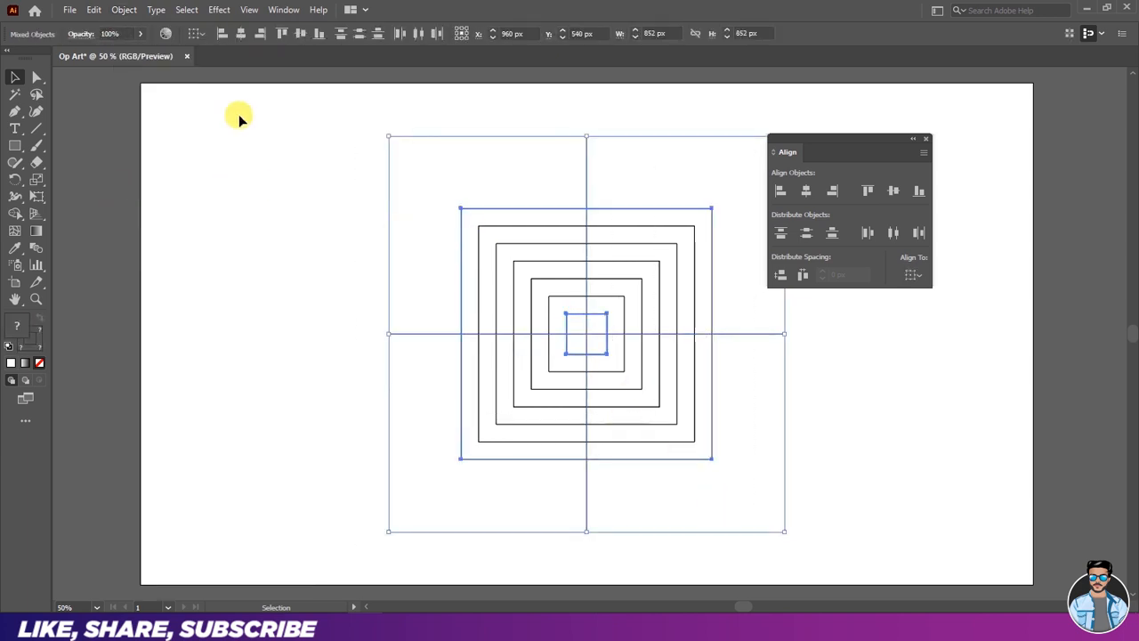
pyautogui.click(125, 11)
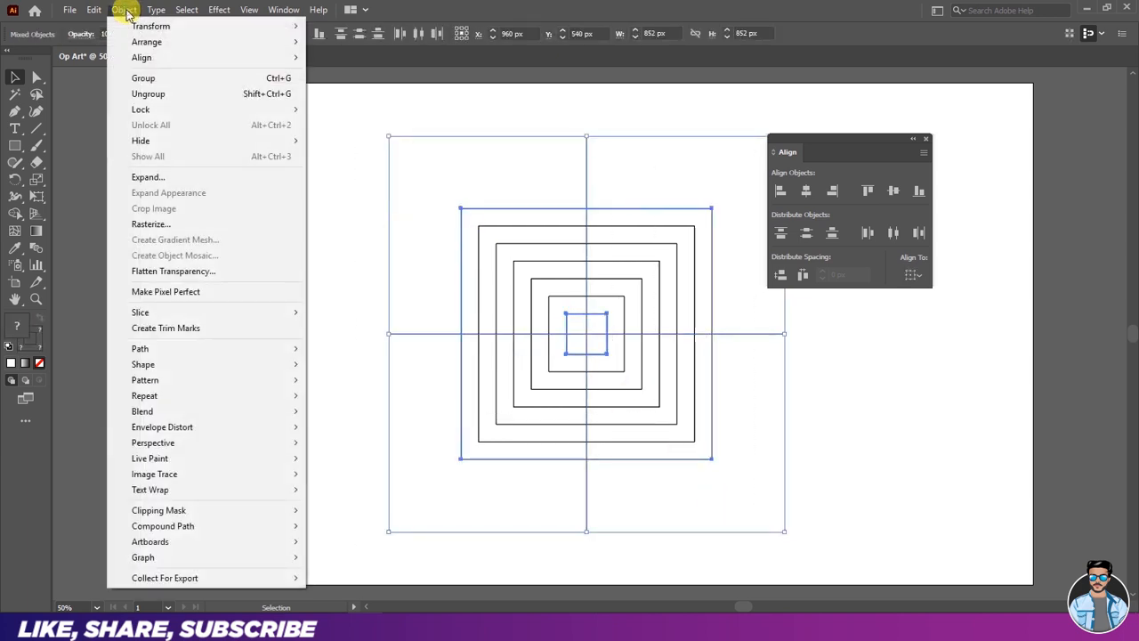
pyautogui.click(129, 184)
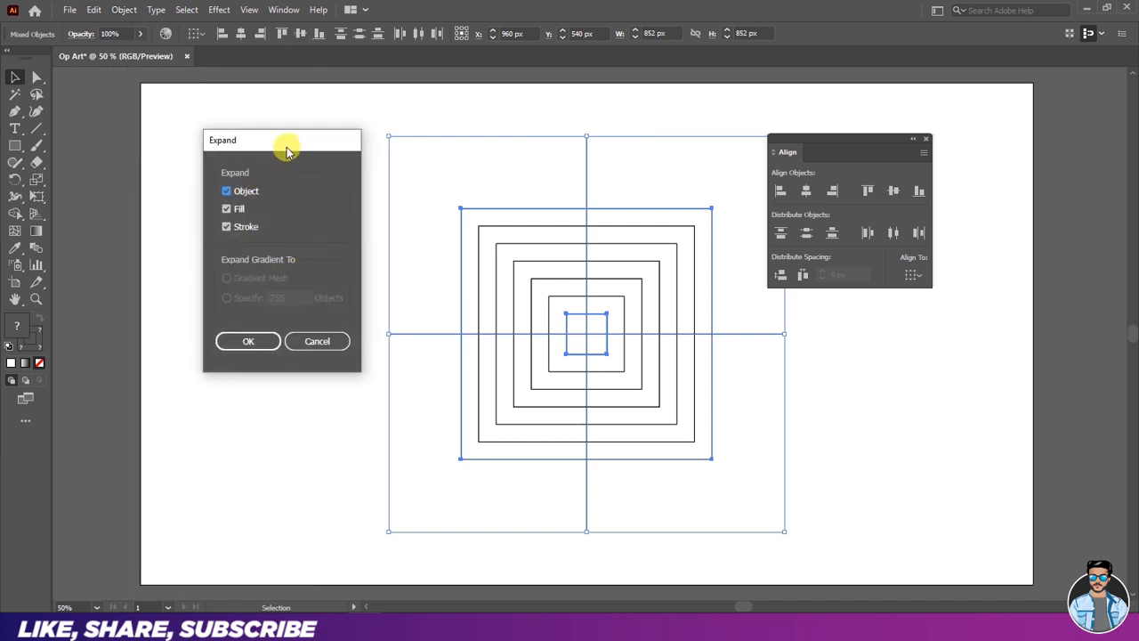
pyautogui.moveTo(286, 147); pyautogui.dragTo(339, 150)
pyautogui.click(304, 338)
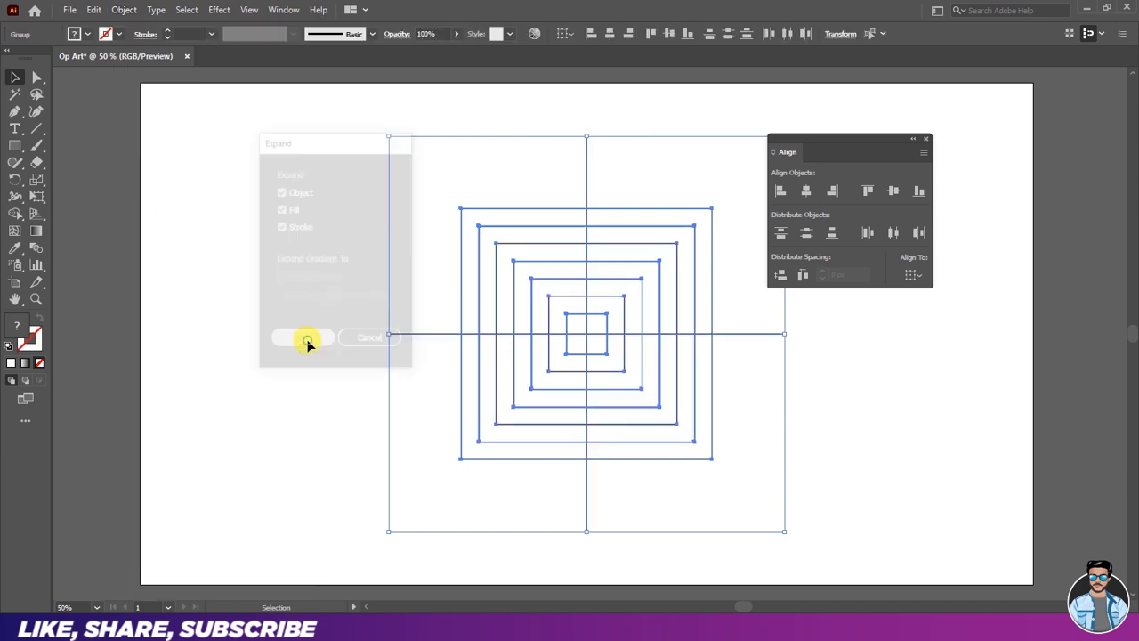
# - Using Live Paint Bucket with a black fill, fill alternating bands of the upper-left quadrant from the outermost band to the center square
pyautogui.click(20, 220)
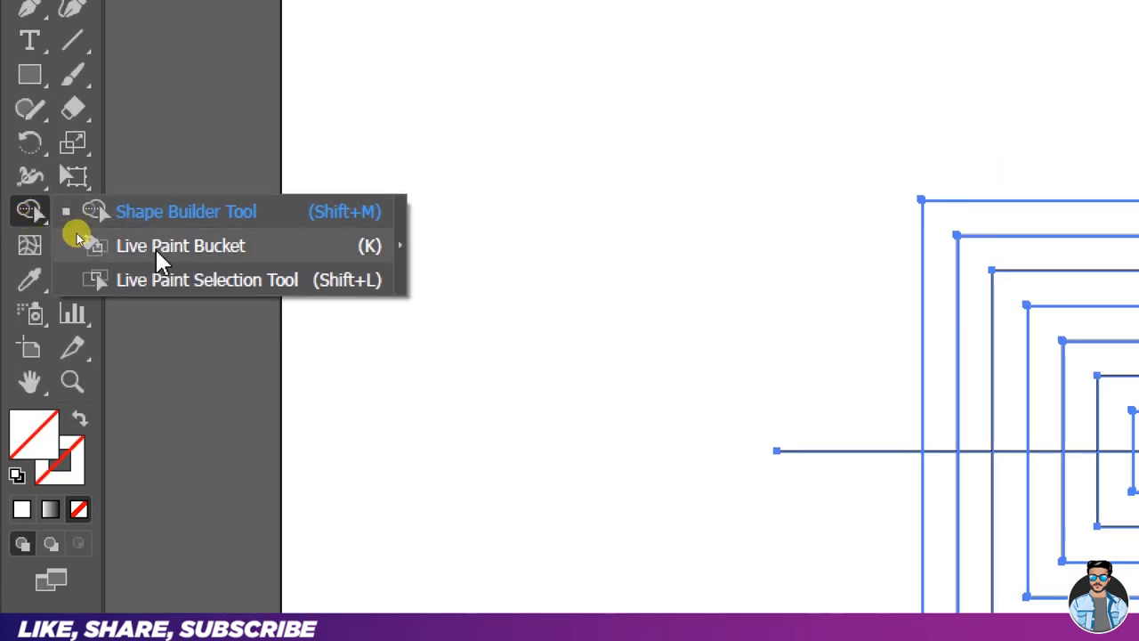
pyautogui.click(152, 245)
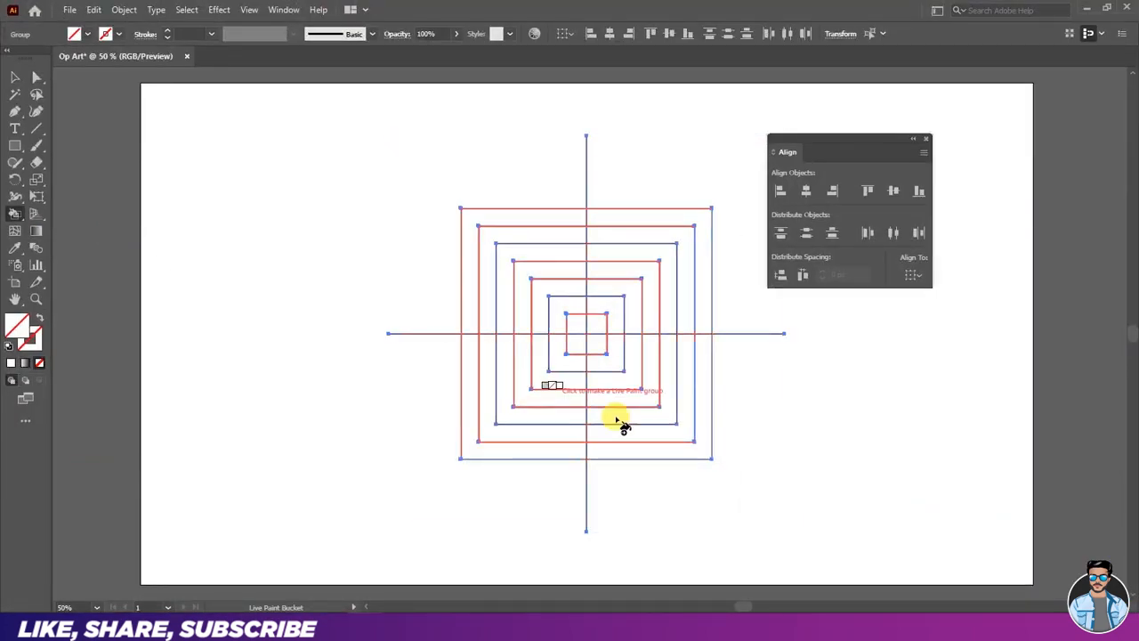
pyautogui.scroll(1, 606, 359)
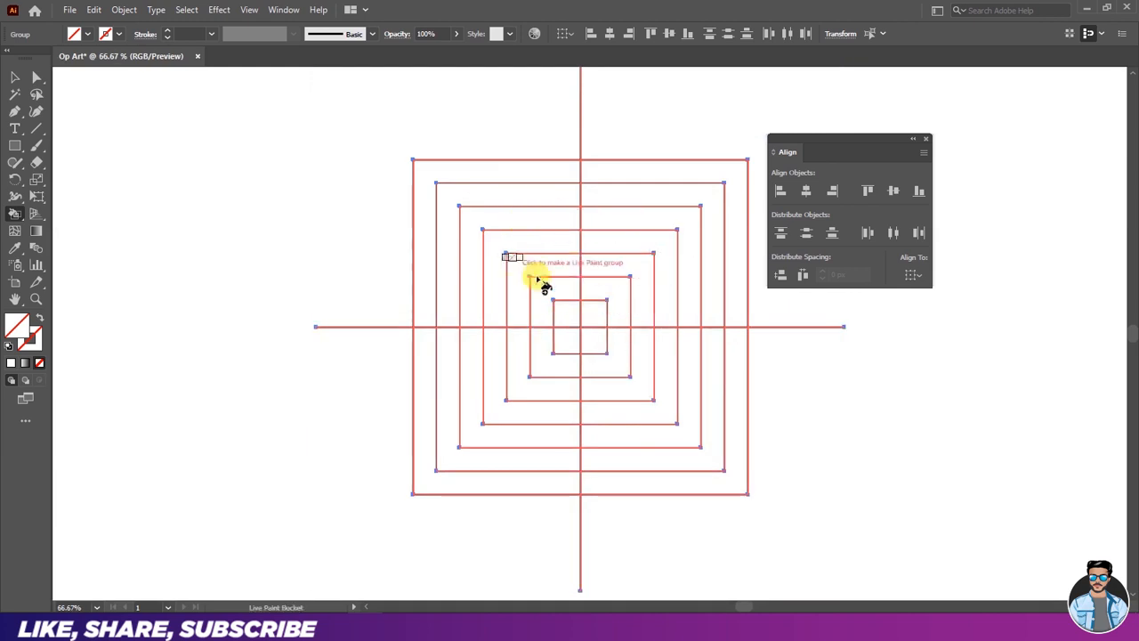
pyautogui.click(89, 36)
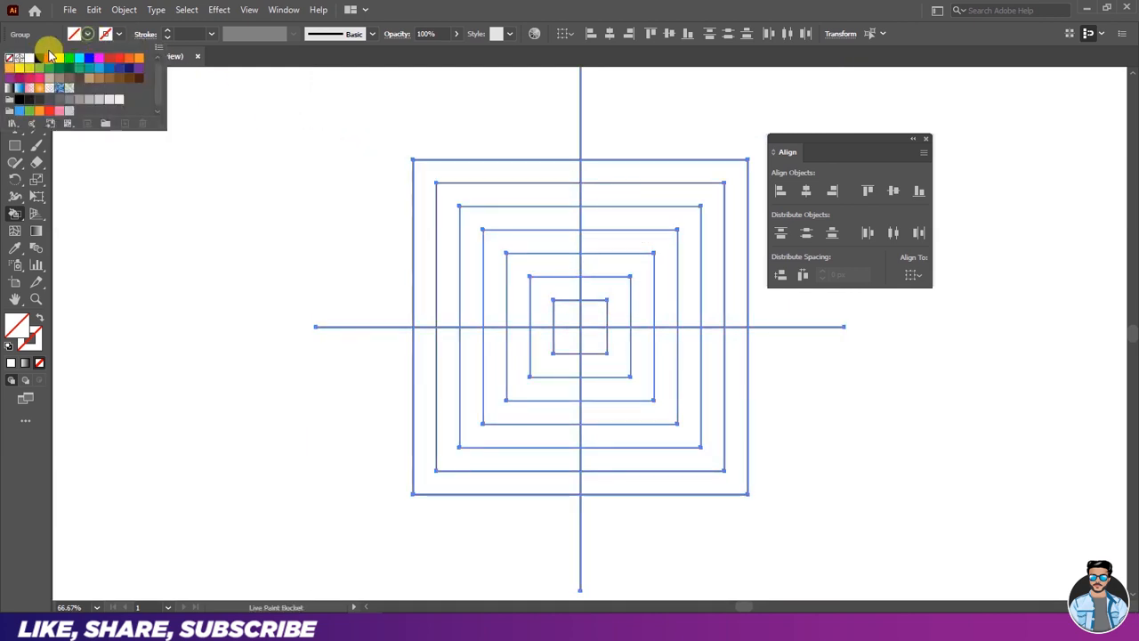
pyautogui.click(38, 57)
pyautogui.click(87, 35)
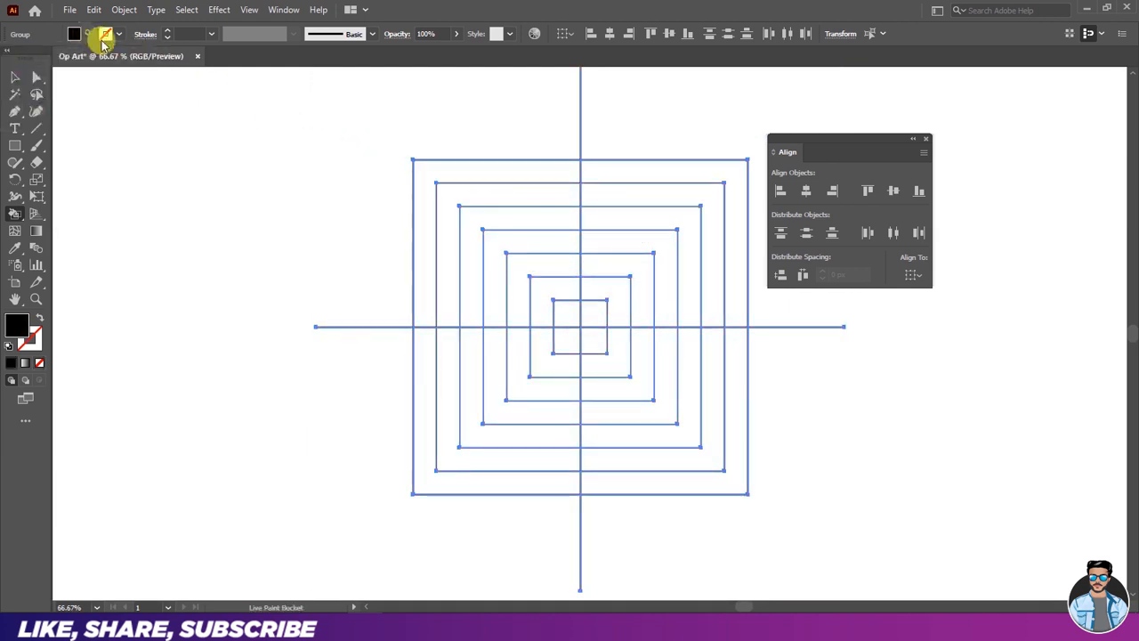
pyautogui.click(420, 167)
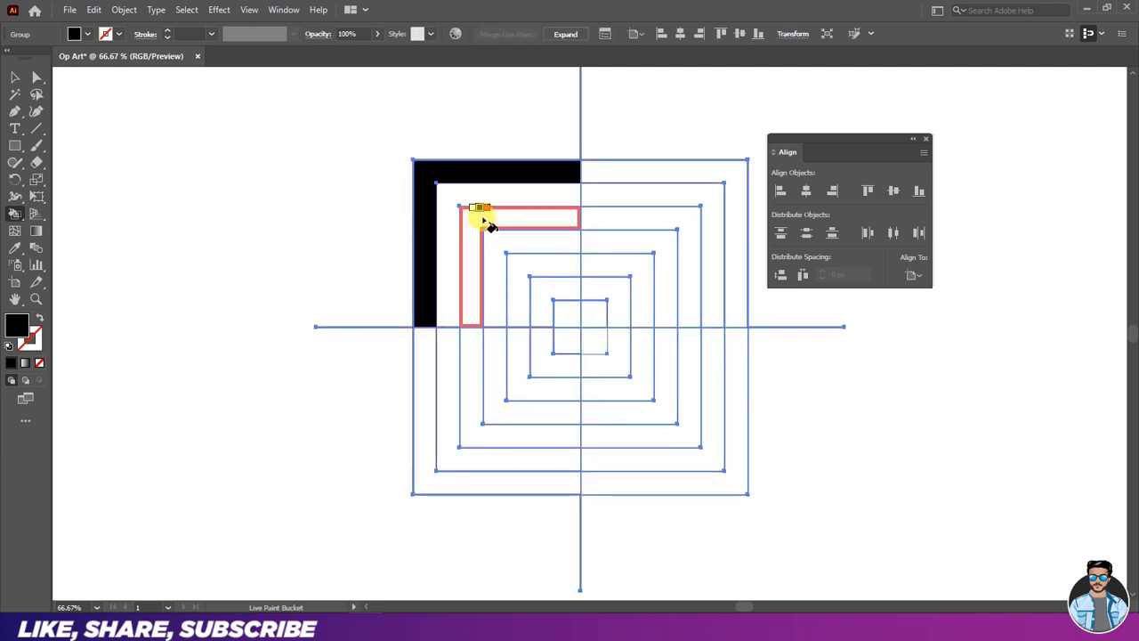
pyautogui.click(482, 217)
pyautogui.click(521, 272)
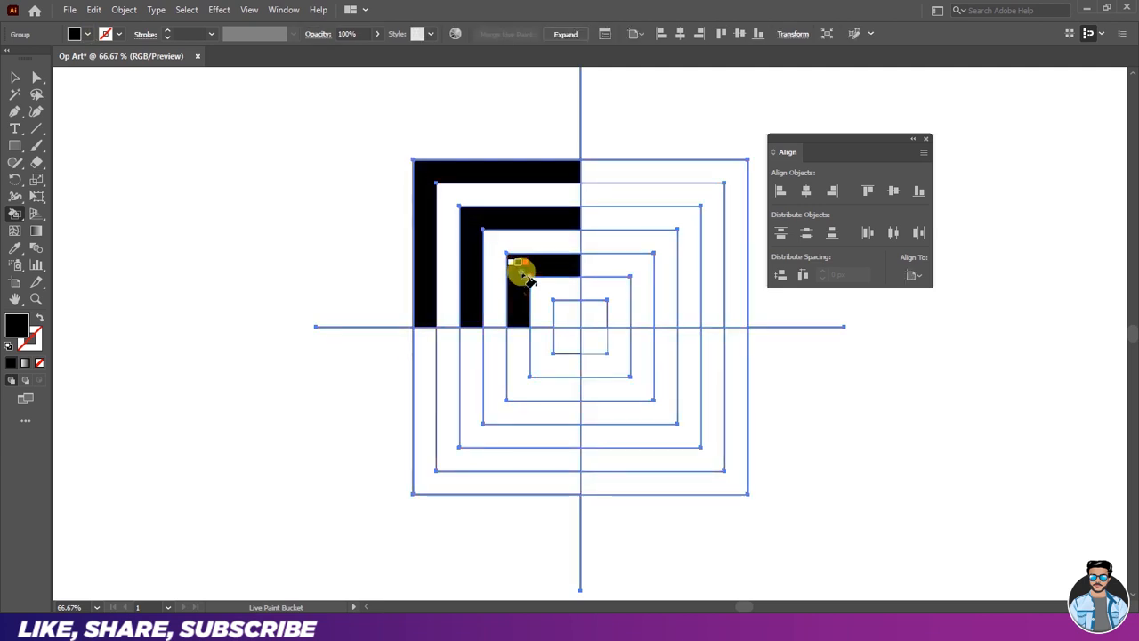
pyautogui.click(571, 313)
# - Fill the center square and alternating bands of the lower-right quadrant black out to the outermost band
pyautogui.click(598, 345)
pyautogui.click(629, 388)
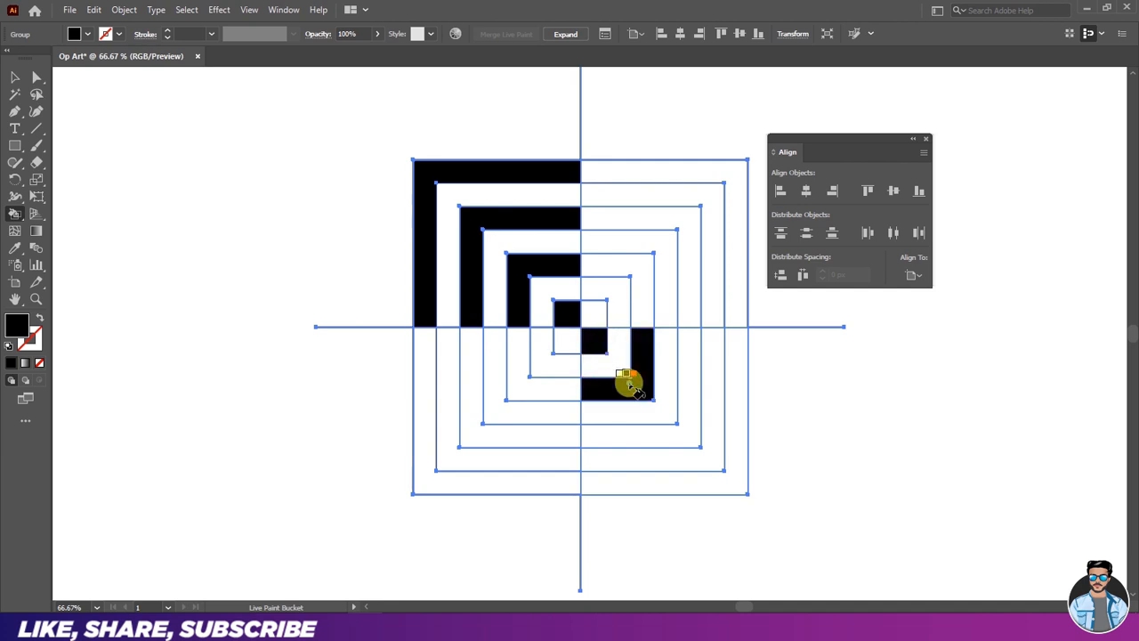
pyautogui.click(691, 442)
pyautogui.click(723, 475)
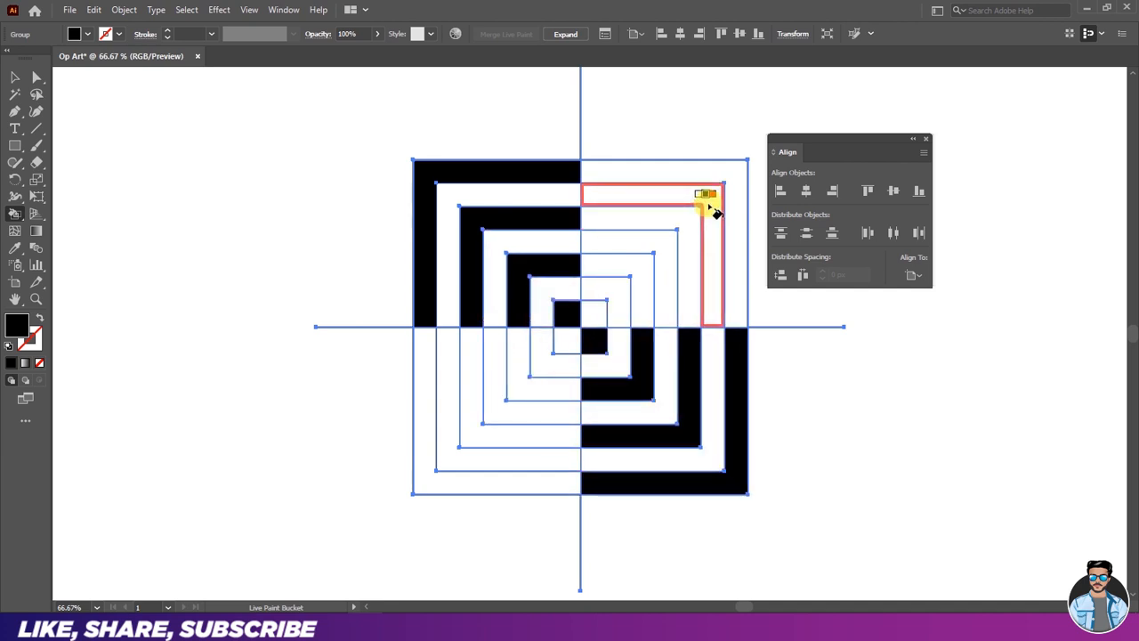
# - Fill the opposite alternating bands of the upper-right and lower-left quadrants black, leaving their outermost bands and center squares unfilled
pyautogui.click(712, 208)
pyautogui.click(659, 248)
pyautogui.click(612, 286)
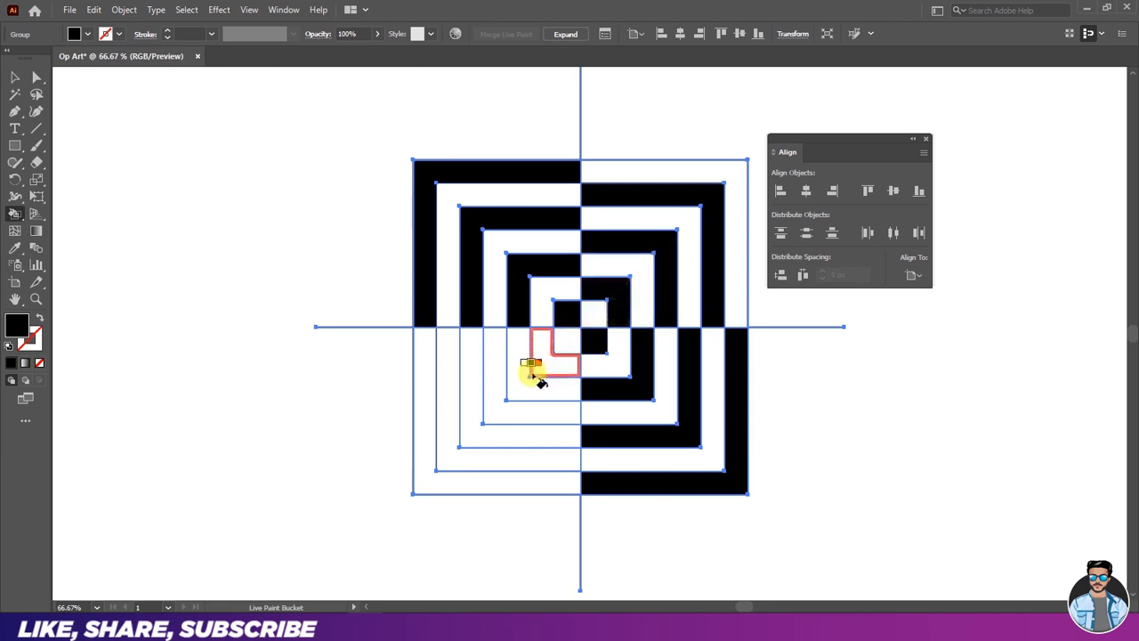
pyautogui.click(539, 364)
pyautogui.click(495, 413)
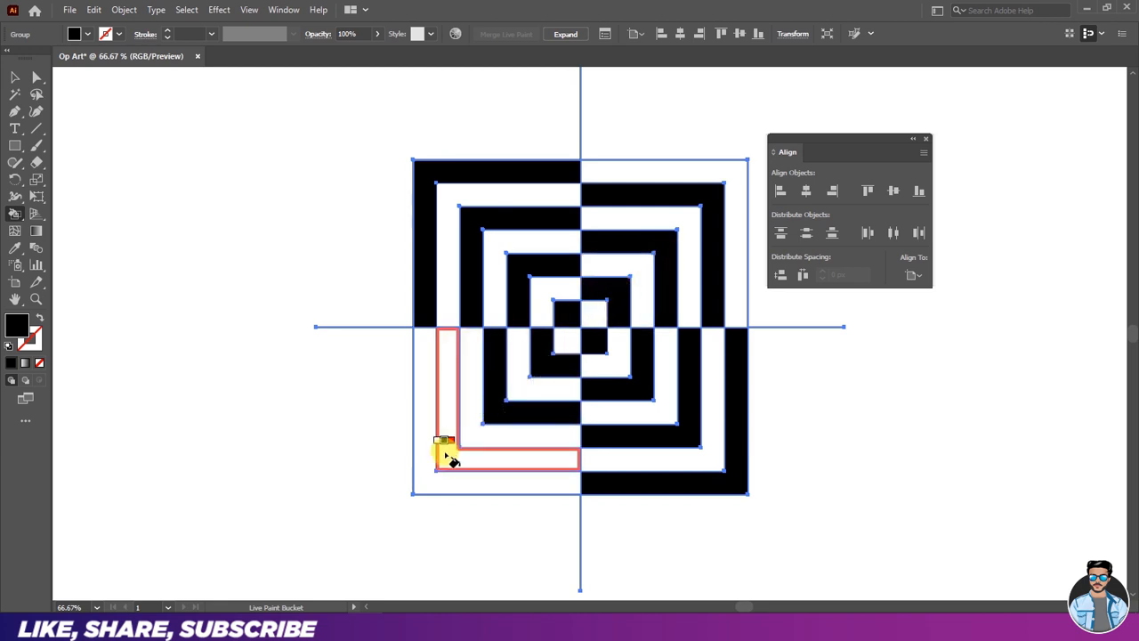
pyautogui.click(448, 457)
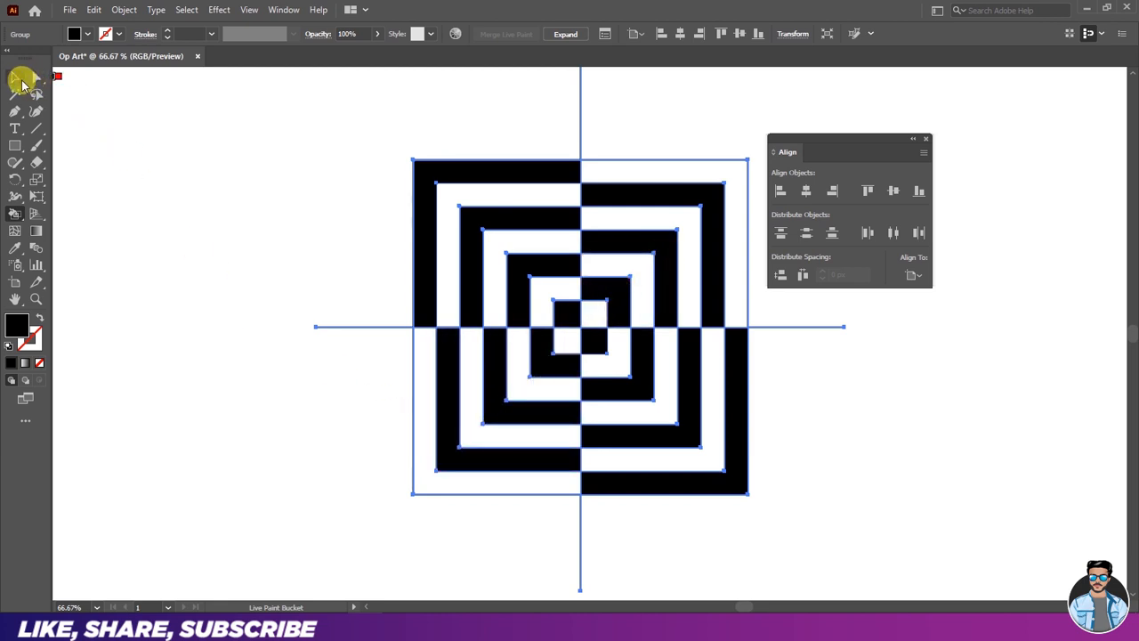
# - Expand the whole Live Paint group with the Object, Fill and Stroke options enabled
pyautogui.click(16, 78)
pyautogui.click(209, 115)
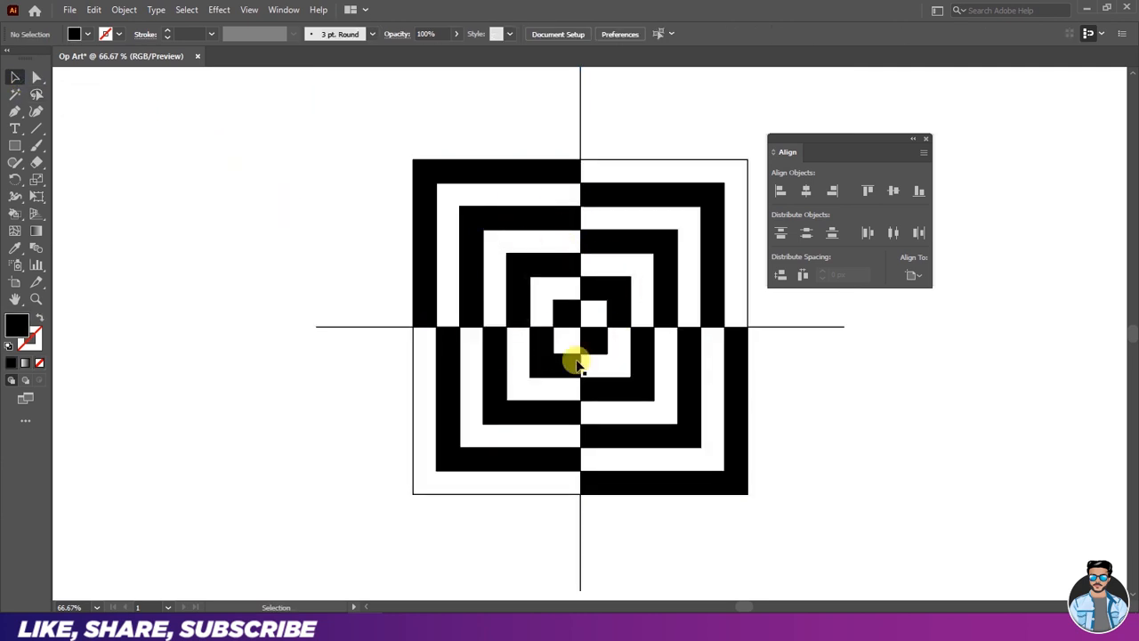
pyautogui.moveTo(379, 111); pyautogui.dragTo(764, 527)
pyautogui.click(125, 11)
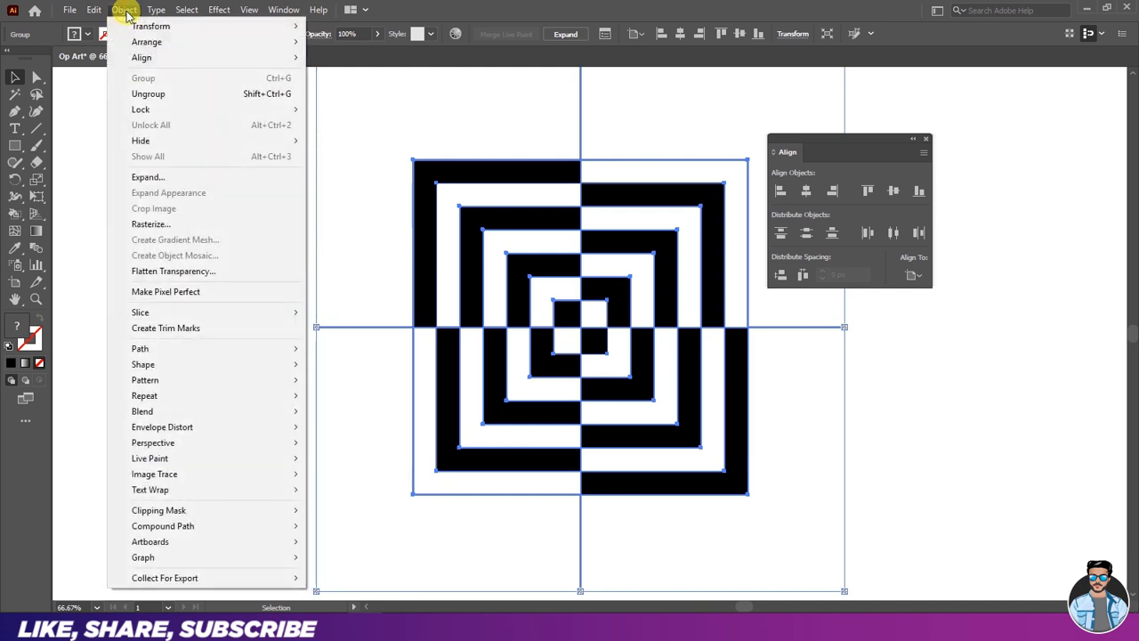
pyautogui.click(148, 183)
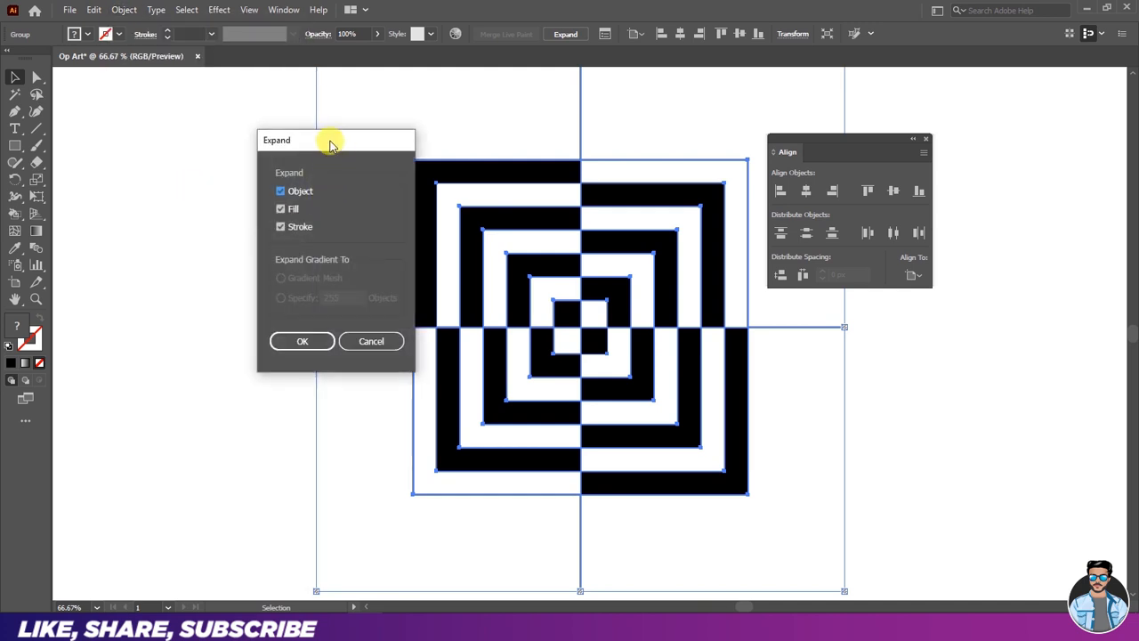
pyautogui.moveTo(329, 142); pyautogui.dragTo(341, 139)
pyautogui.click(311, 338)
# - Ungroup the expanded artwork three times until it consists of separate paths, and deselect it
pyautogui.rightClick(445, 185)
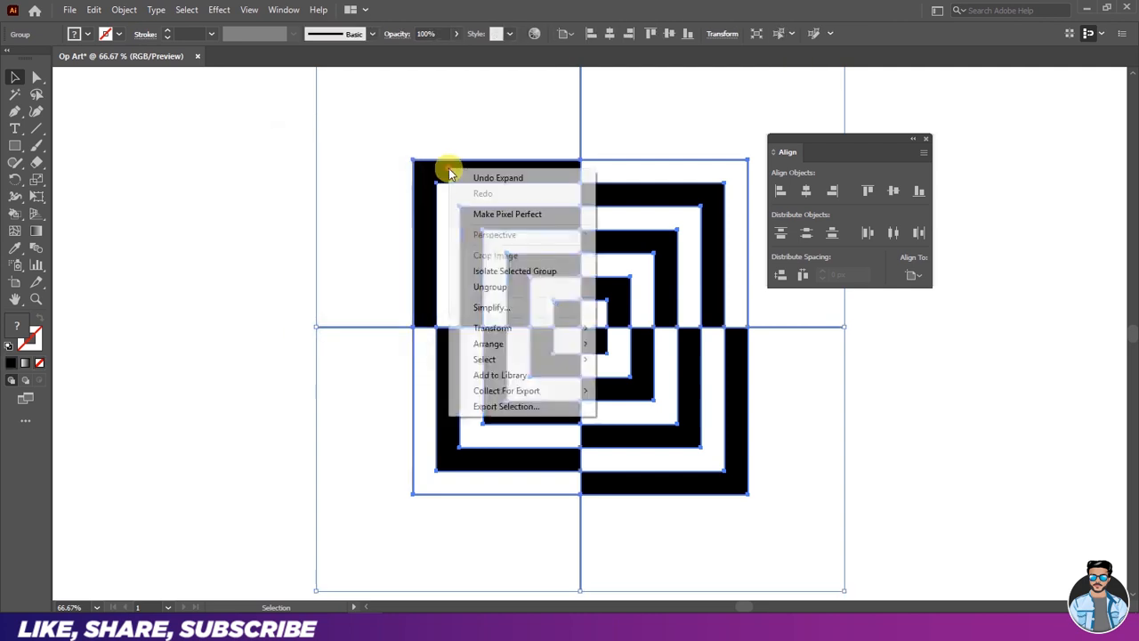
pyautogui.click(489, 286)
pyautogui.rightClick(489, 169)
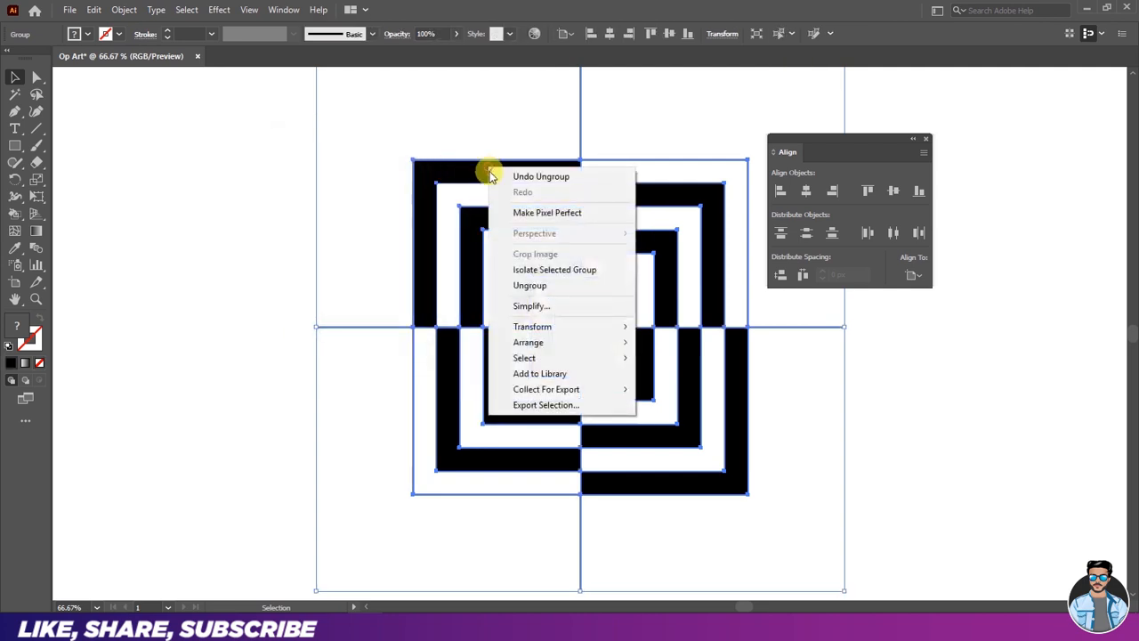
pyautogui.click(493, 287)
pyautogui.rightClick(488, 173)
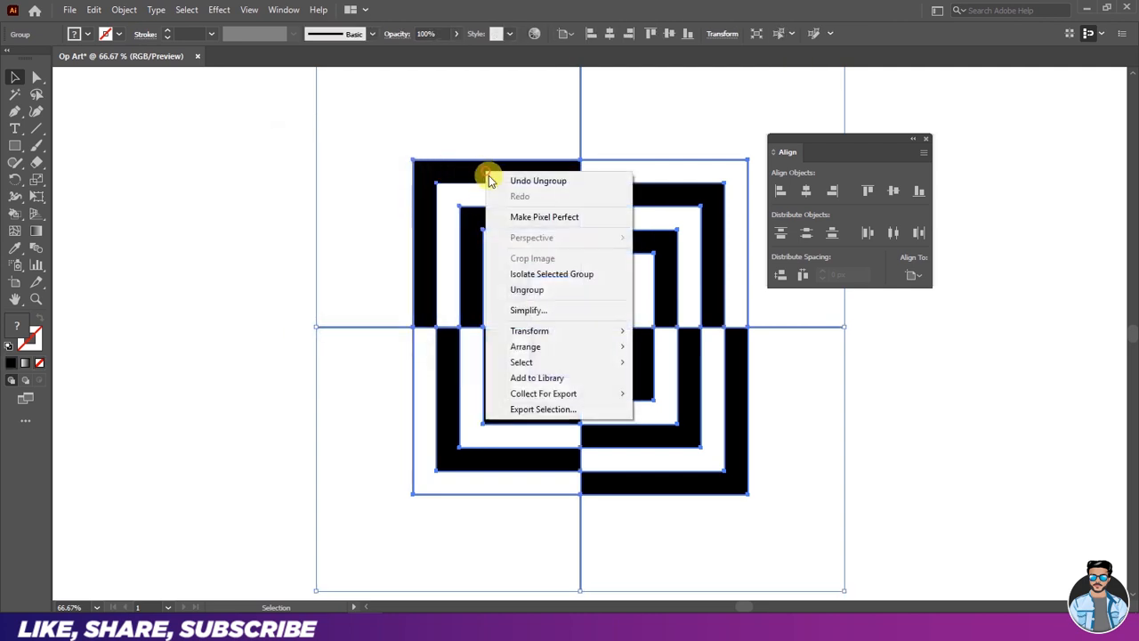
pyautogui.click(497, 295)
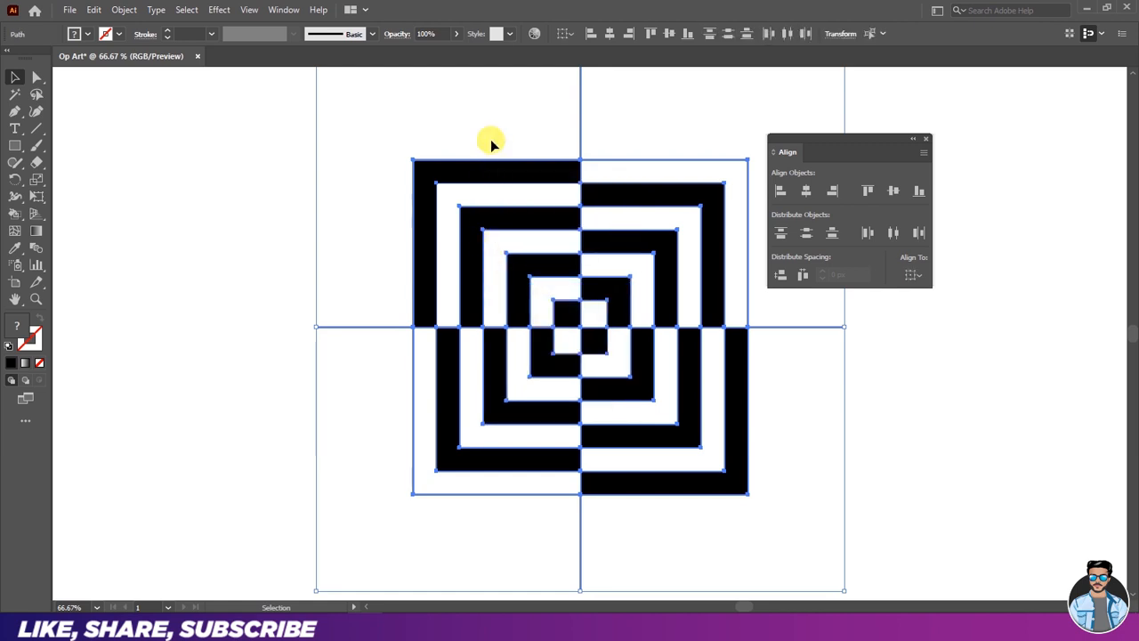
pyautogui.click(490, 146)
# - Delete the four line ends that stick out beyond the outer square on each side
pyautogui.scroll(-1, 516, 230)
pyautogui.moveTo(540, 120); pyautogui.dragTo(600, 141)
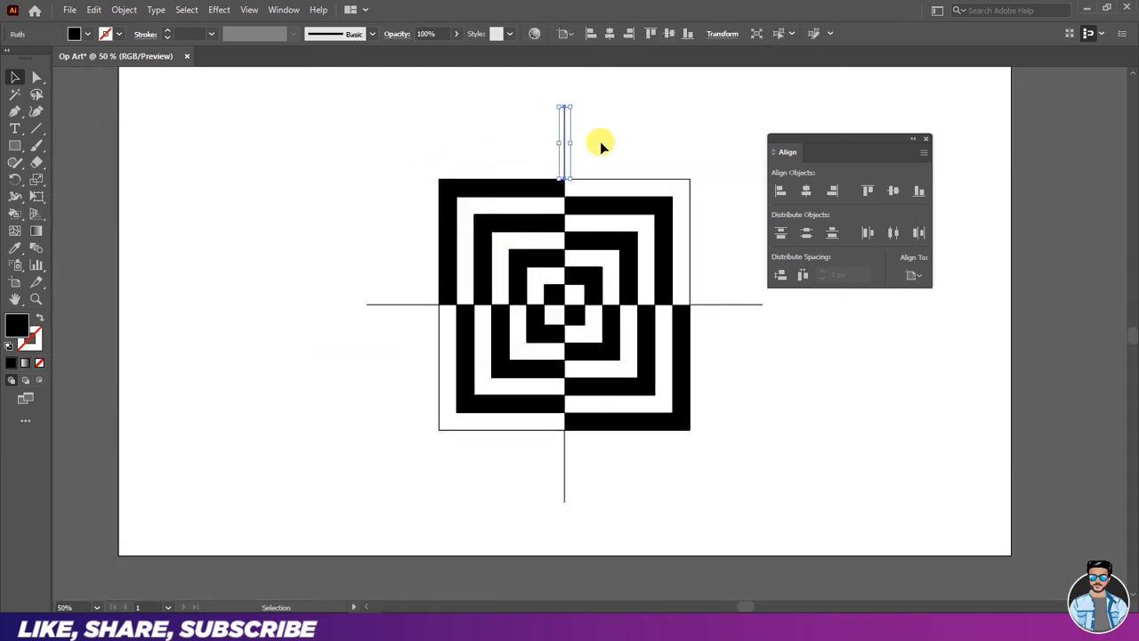
pyautogui.press('Delete')
pyautogui.moveTo(711, 280); pyautogui.dragTo(738, 347)
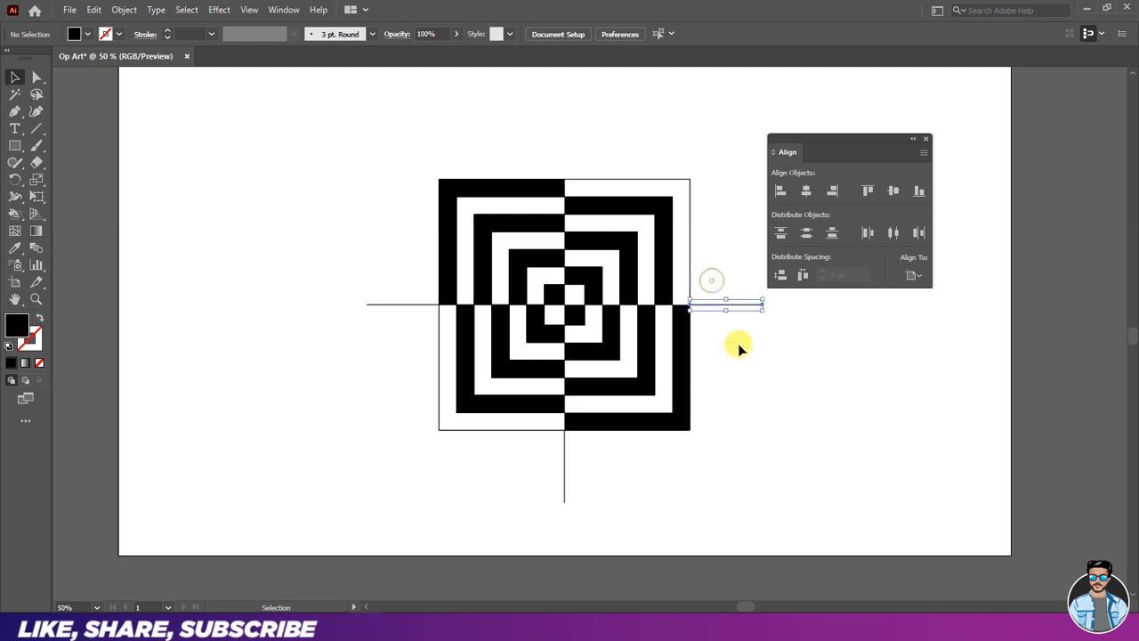
pyautogui.moveTo(540, 527); pyautogui.dragTo(605, 486)
pyautogui.press('Delete')
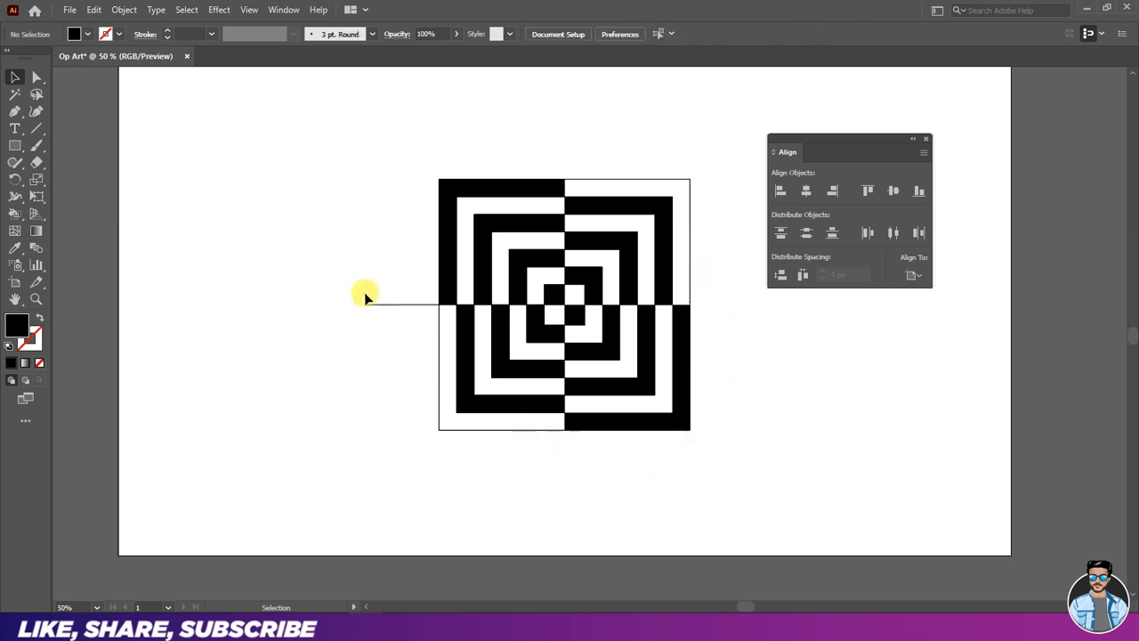
pyautogui.moveTo(411, 350); pyautogui.dragTo(409, 349)
pyautogui.press('Delete')
# - Group all paths of the square pattern and move the Align panel clear of the artwork
pyautogui.moveTo(411, 153); pyautogui.dragTo(723, 470)
pyautogui.rightClick(589, 283)
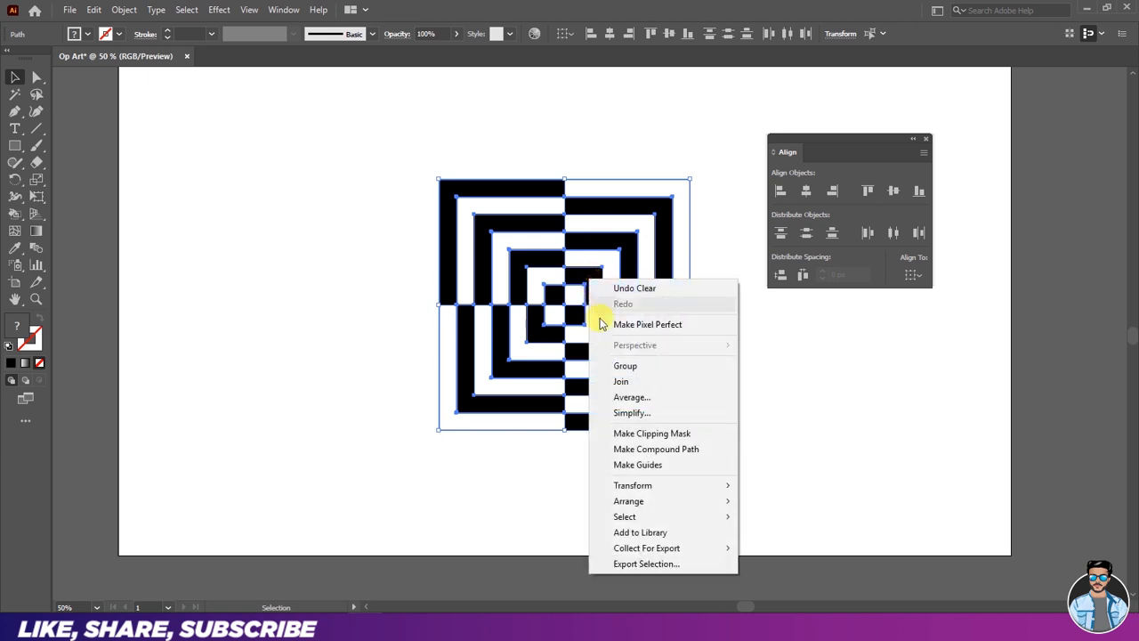
pyautogui.click(603, 367)
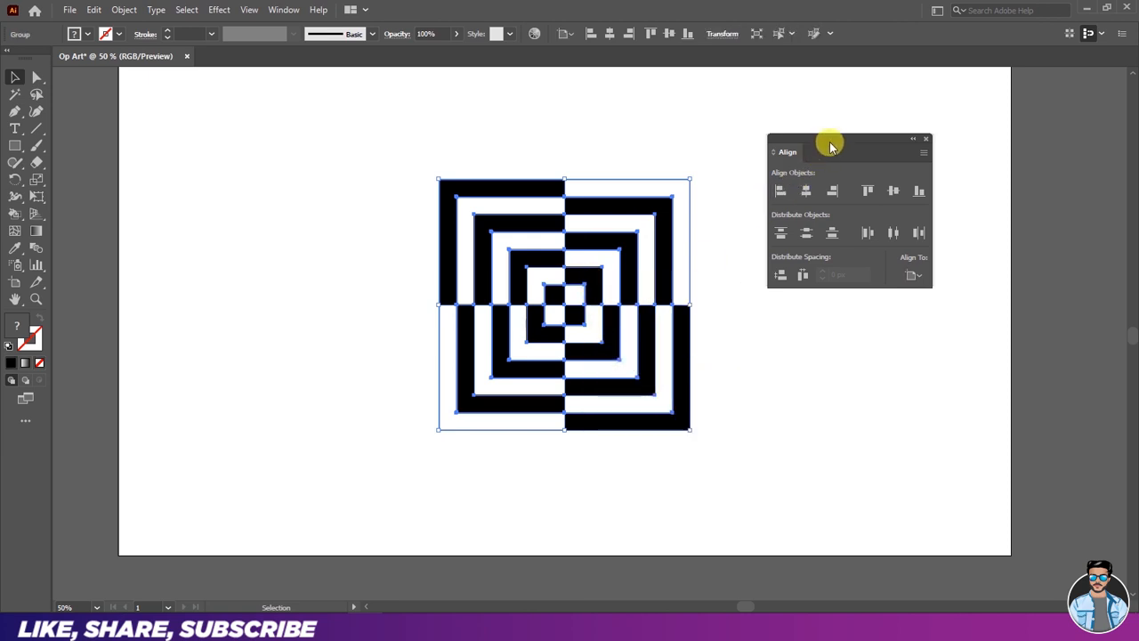
pyautogui.moveTo(828, 145); pyautogui.dragTo(1017, 85)
pyautogui.click(815, 151)
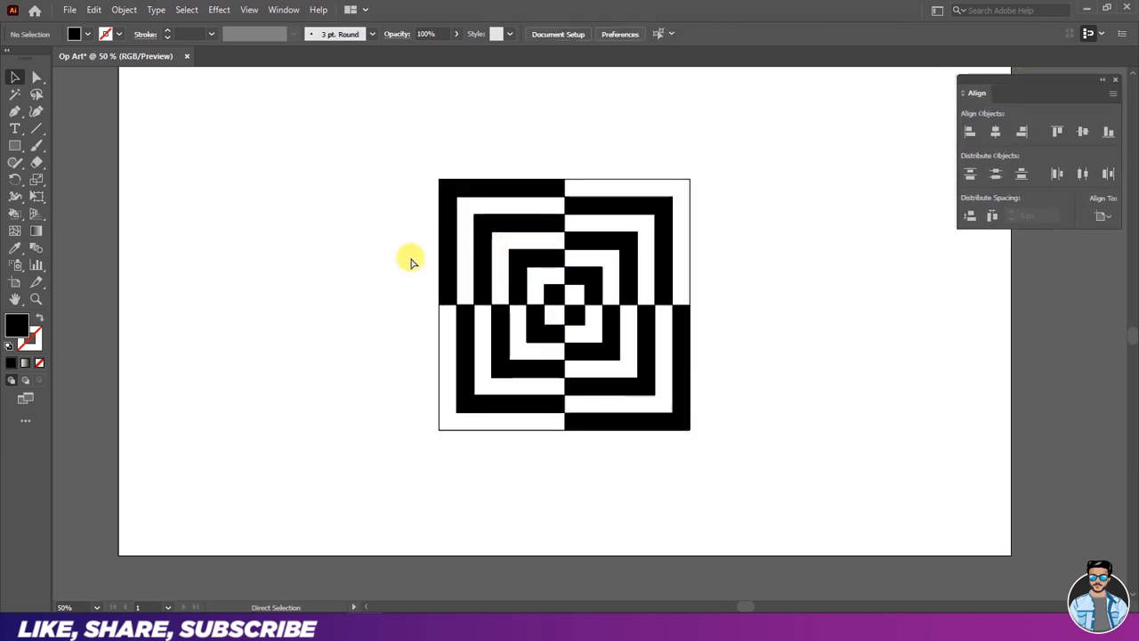
# - Scale the grouped tile down to about half its size and place it flush in the artboard's top-left corner
pyautogui.scroll(-1, 374, 325)
pyautogui.moveTo(375, 179); pyautogui.dragTo(509, 328)
pyautogui.moveTo(482, 274); pyautogui.dragTo(263, 190)
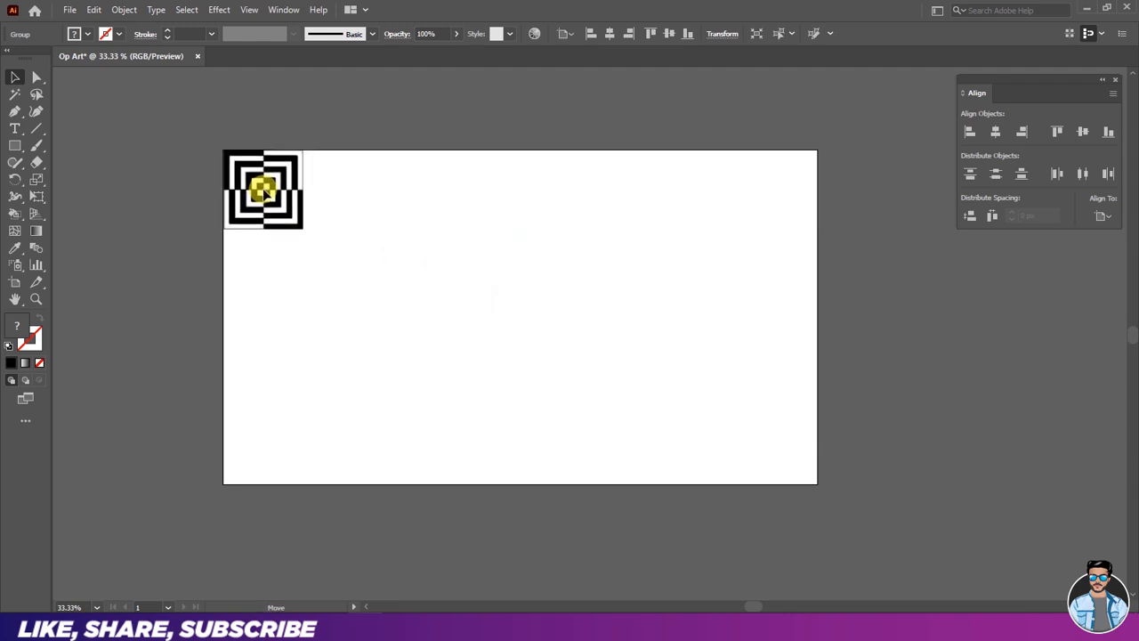
pyautogui.click(171, 126)
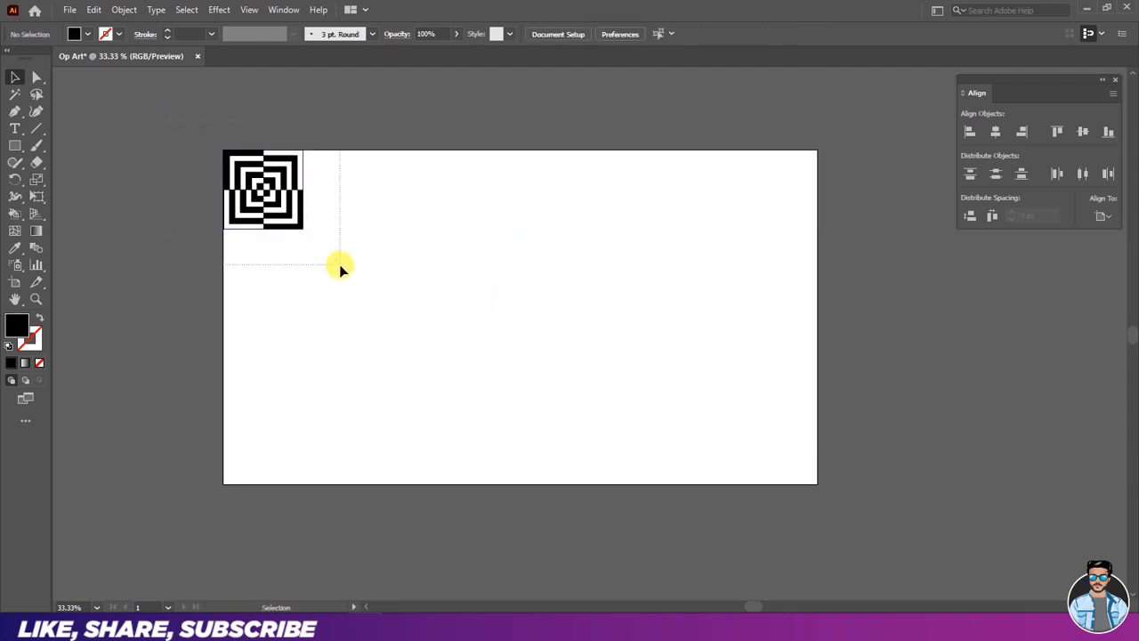
# - Duplicate the tile edge to edge to the right and repeat the copy to form a row of eight tiles
pyautogui.click(267, 178)
pyautogui.scroll(1, 287, 168)
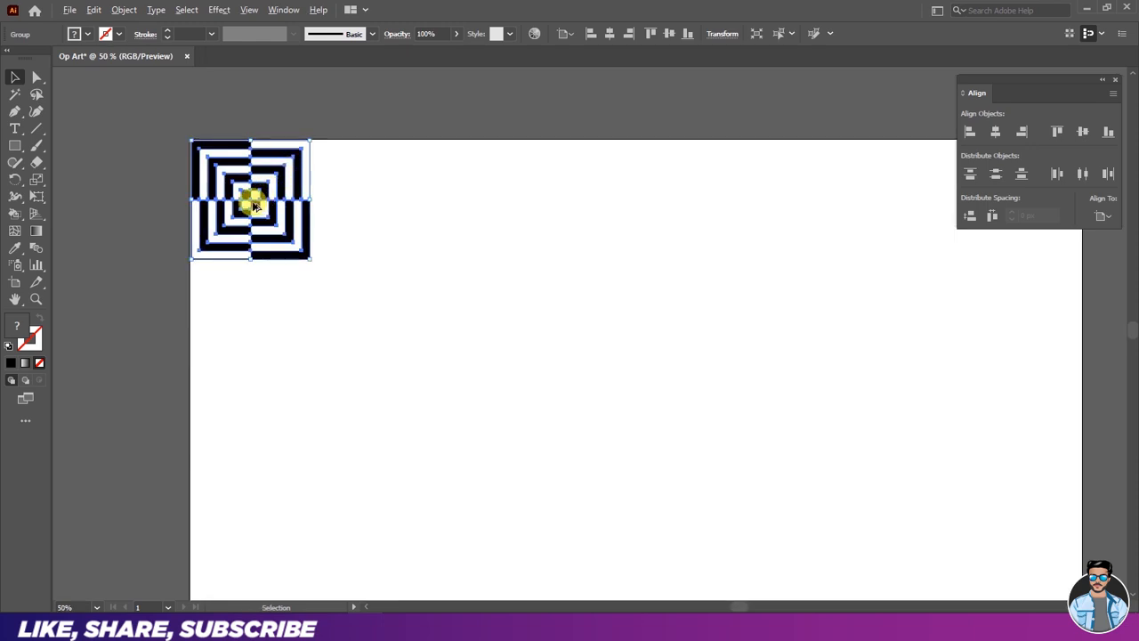
pyautogui.moveTo(254, 206); pyautogui.dragTo(372, 207)
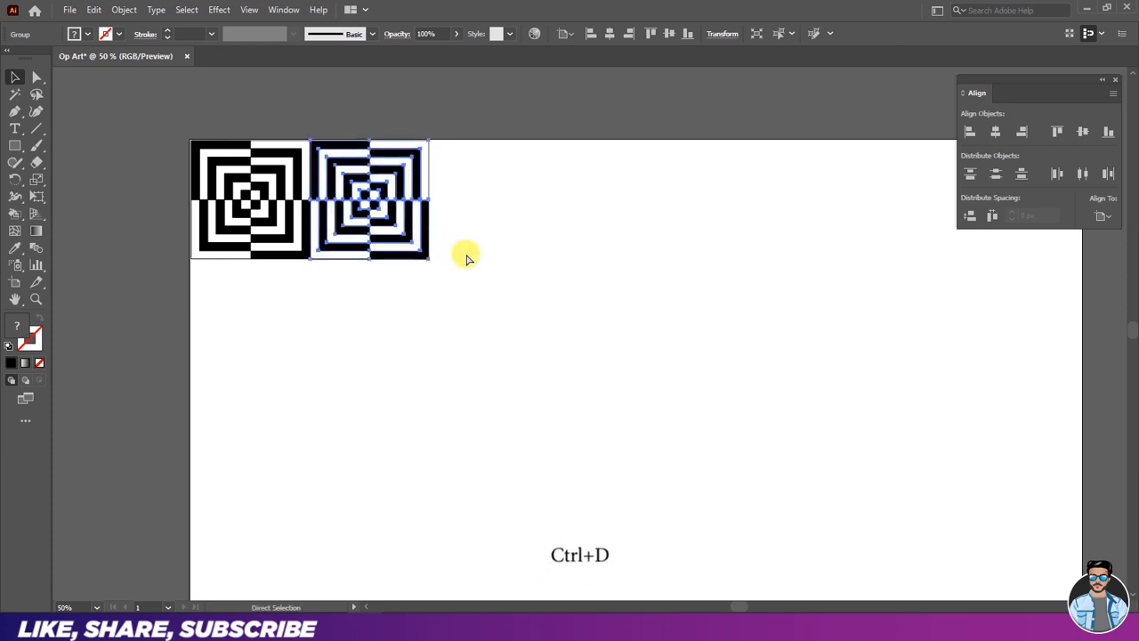
pyautogui.hotkey('ctrl', 'd')
pyautogui.hotkey('ctrl', 'd')
pyautogui.hotkey('ctrl', 'd')
pyautogui.hotkey('ctrl', 'd')
pyautogui.hotkey('ctrl', 'd')
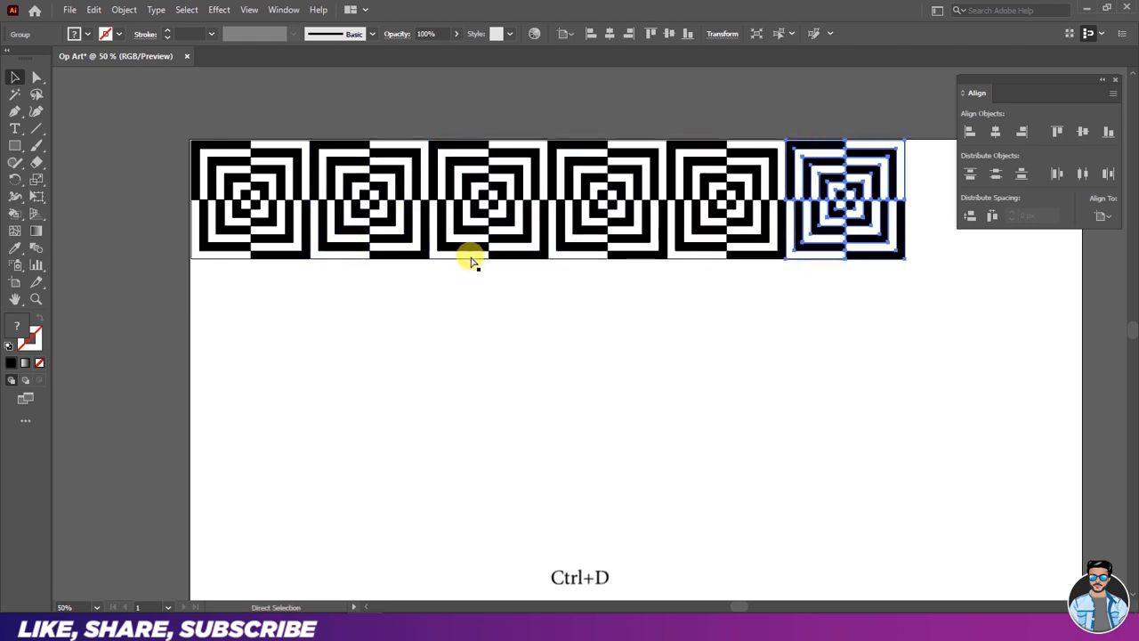
pyautogui.hotkey('ctrl', 'd')
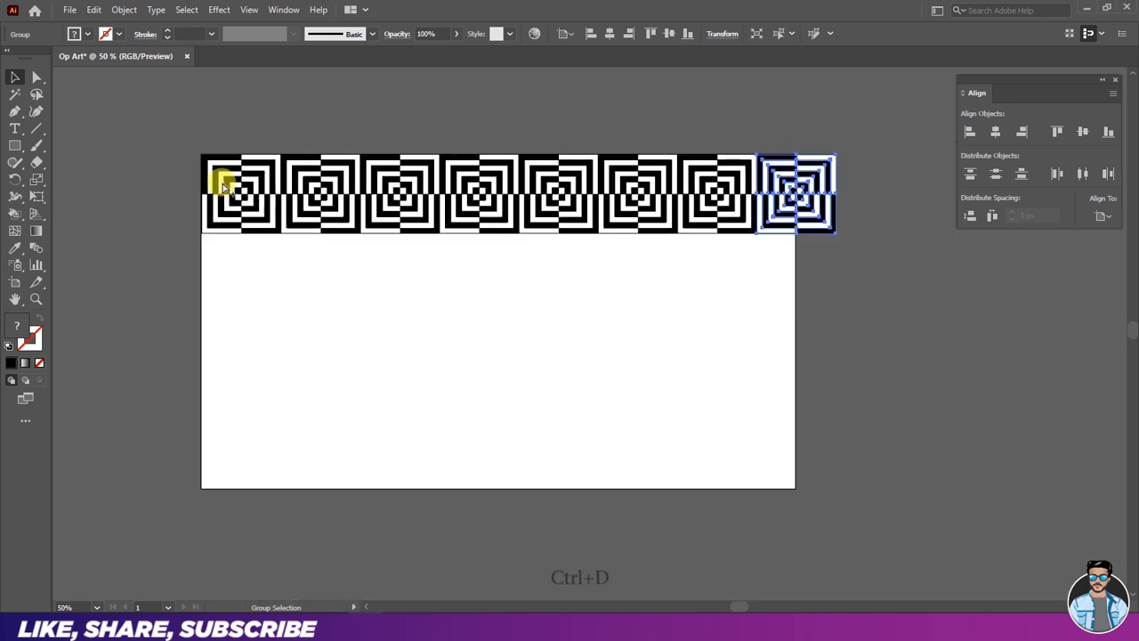
# - Group the row of eight tiles and scale it down so its right edge meets the artboard's right edge
pyautogui.scroll(-1, 224, 185)
pyautogui.moveTo(174, 131); pyautogui.dragTo(859, 301)
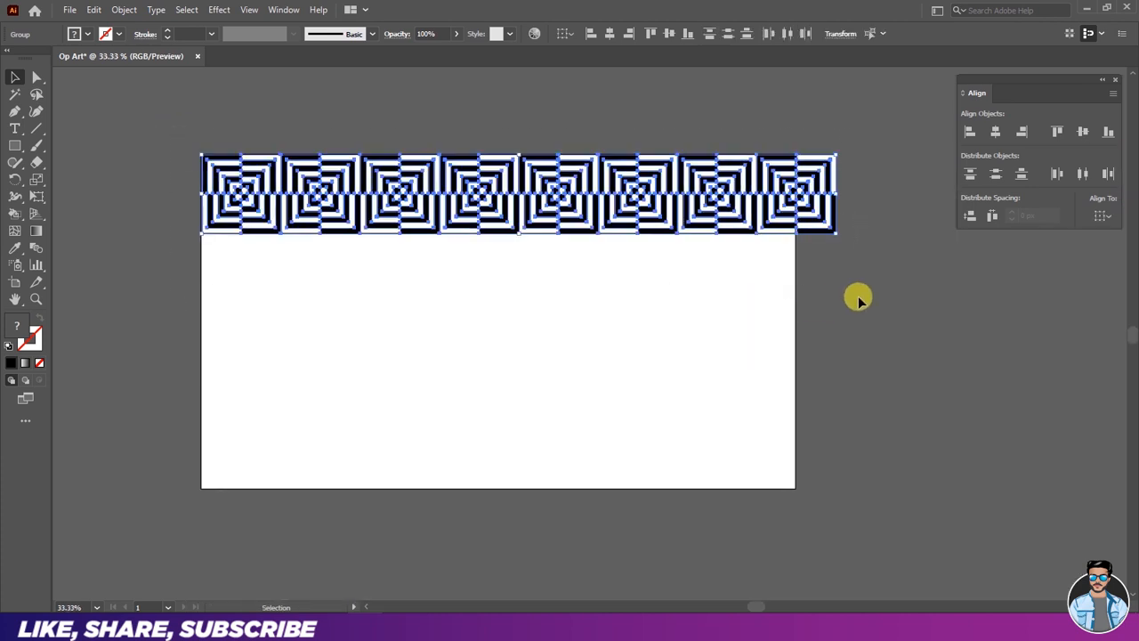
pyautogui.rightClick(757, 205)
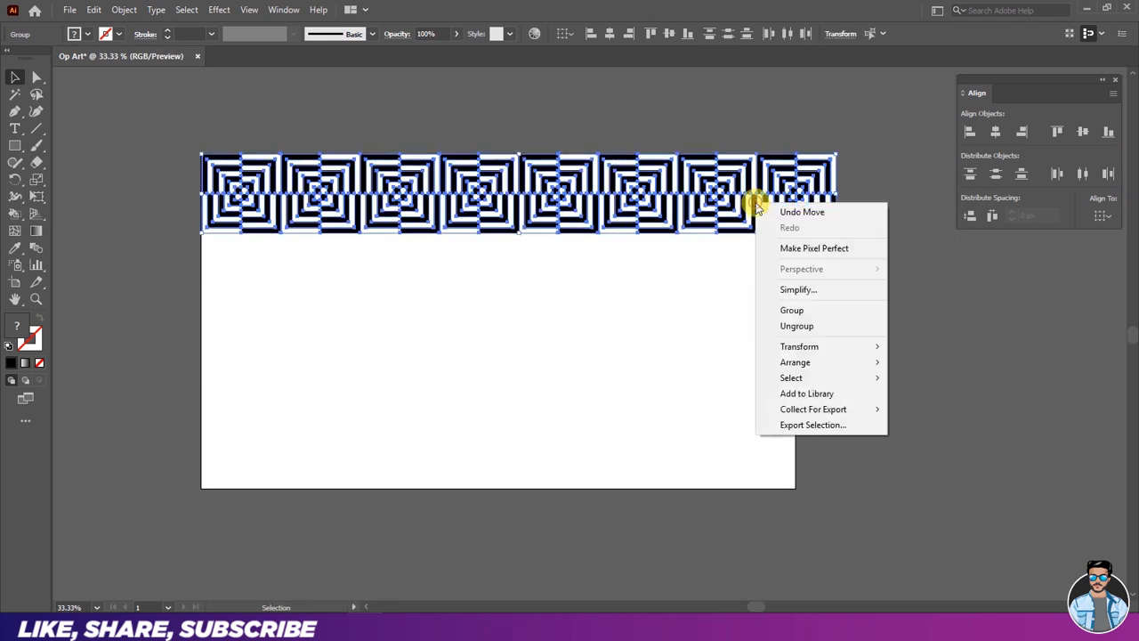
pyautogui.click(767, 313)
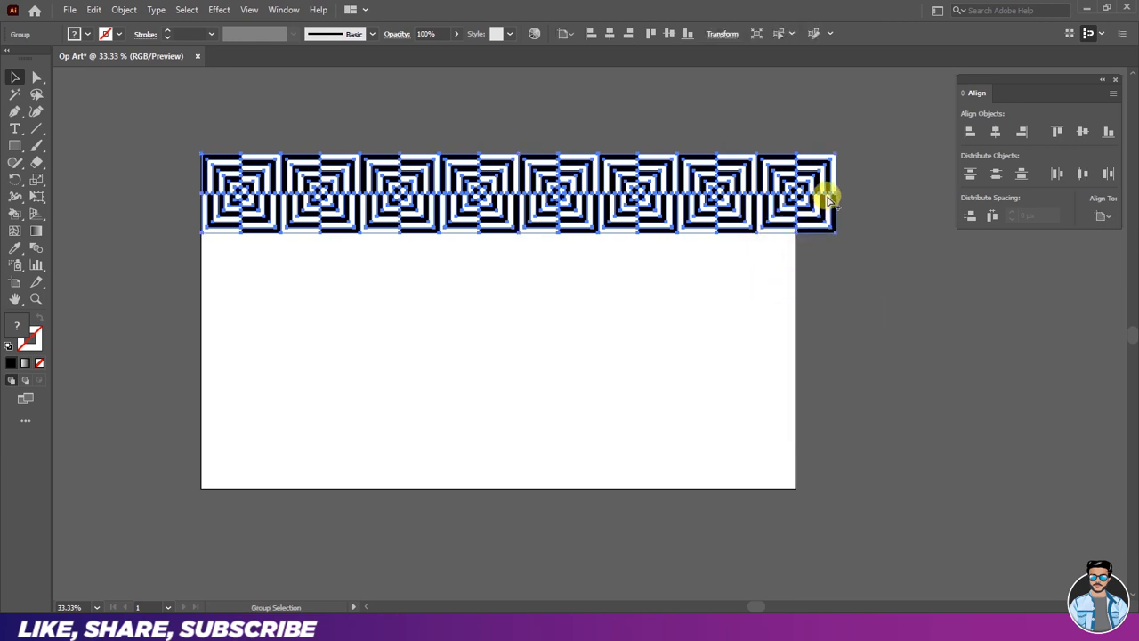
pyautogui.keyDown('alt'); pyautogui.scroll(1, 828, 200); pyautogui.keyUp('alt')
pyautogui.moveTo(838, 252)
pyautogui.mouseDown()
pyautogui.moveTo(816, 237)
pyautogui.moveTo(826, 243)
pyautogui.mouseUp()
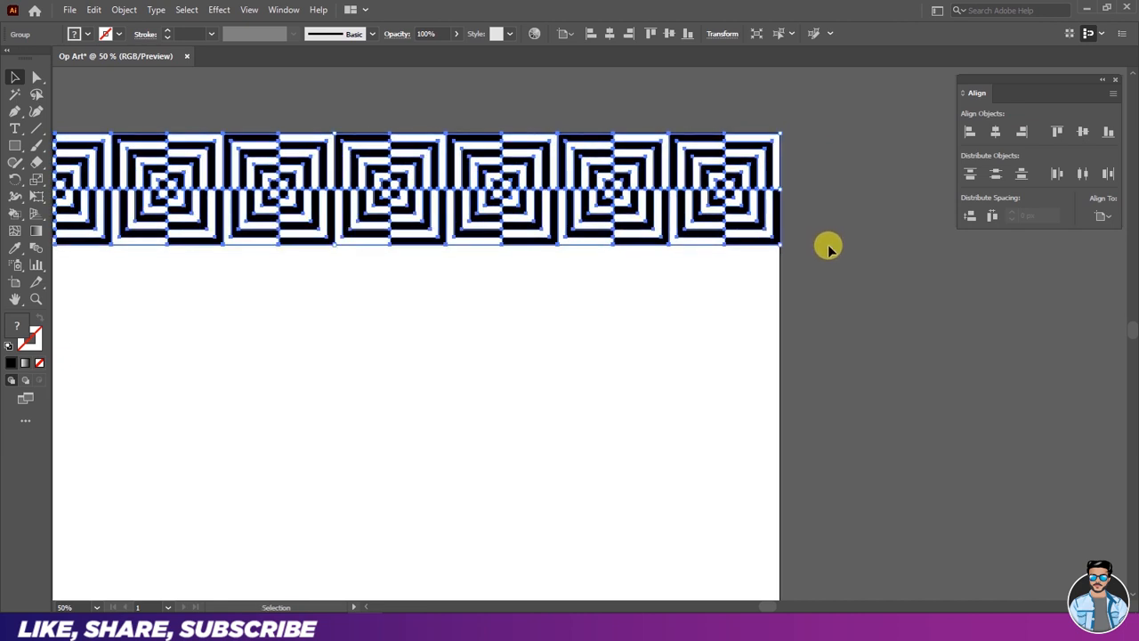
# - Duplicate the row of eight tiles directly below itself and repeat the copy until five rows cover the artboard's full height
pyautogui.click(828, 247)
pyautogui.scroll(-1, 783, 167)
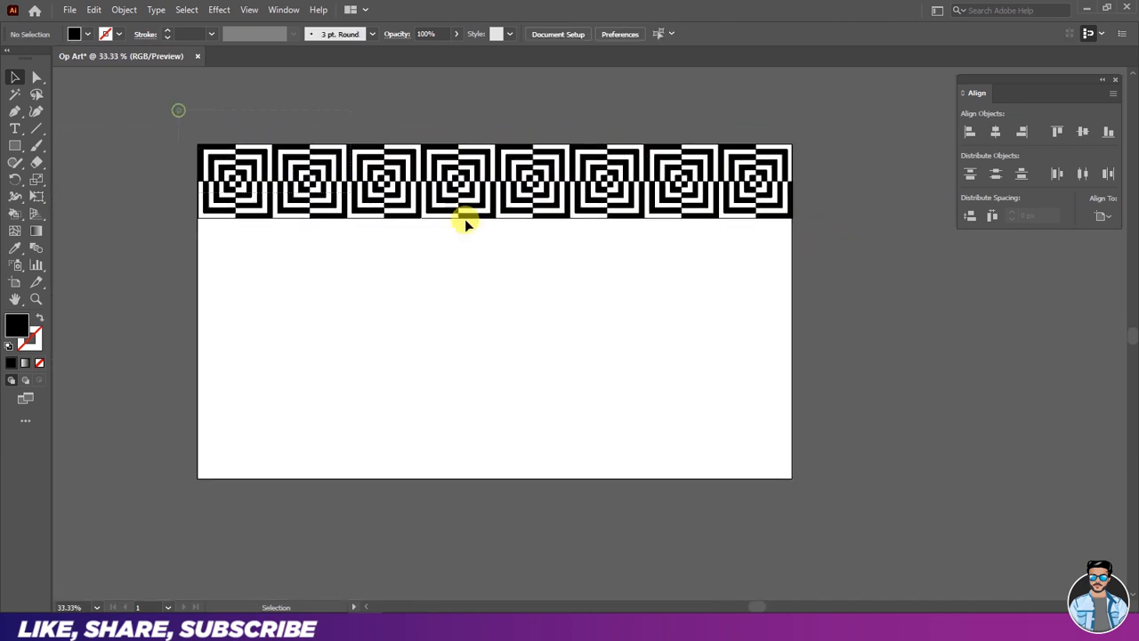
pyautogui.click(774, 212)
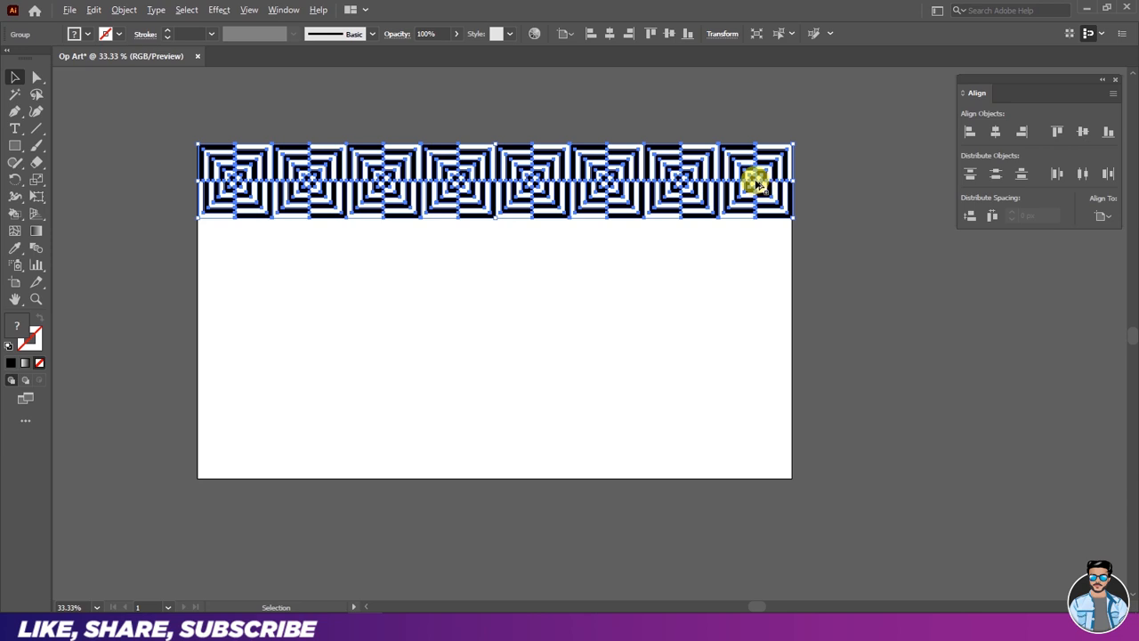
pyautogui.moveTo(756, 182); pyautogui.dragTo(753, 255)
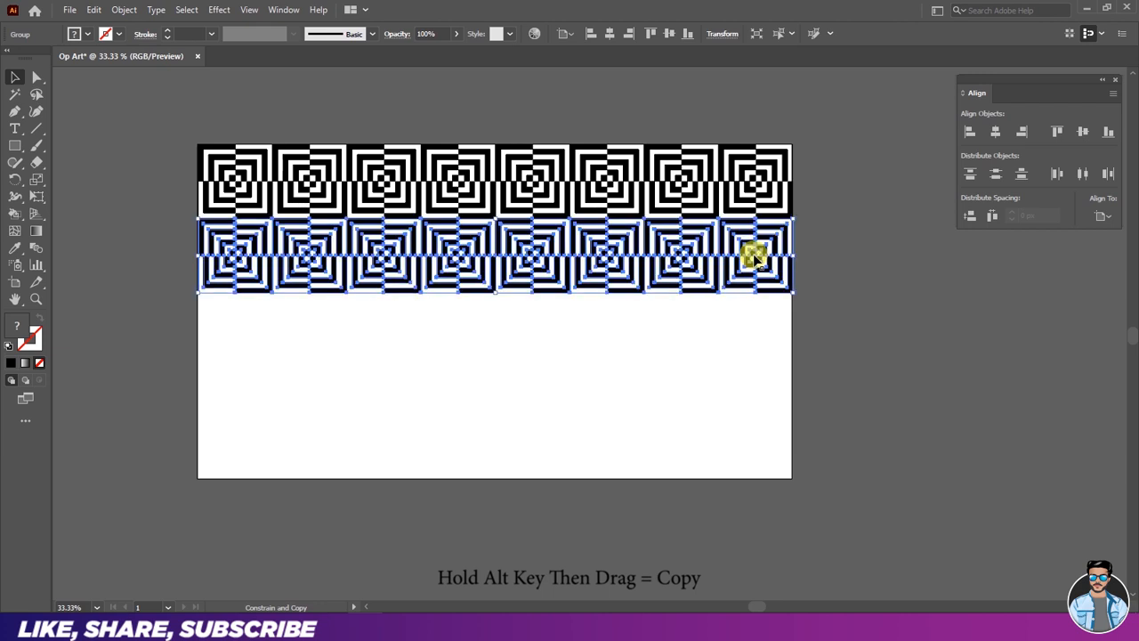
pyautogui.hotkey('ctrl', 'd')
pyautogui.hotkey('ctrl', 'd')
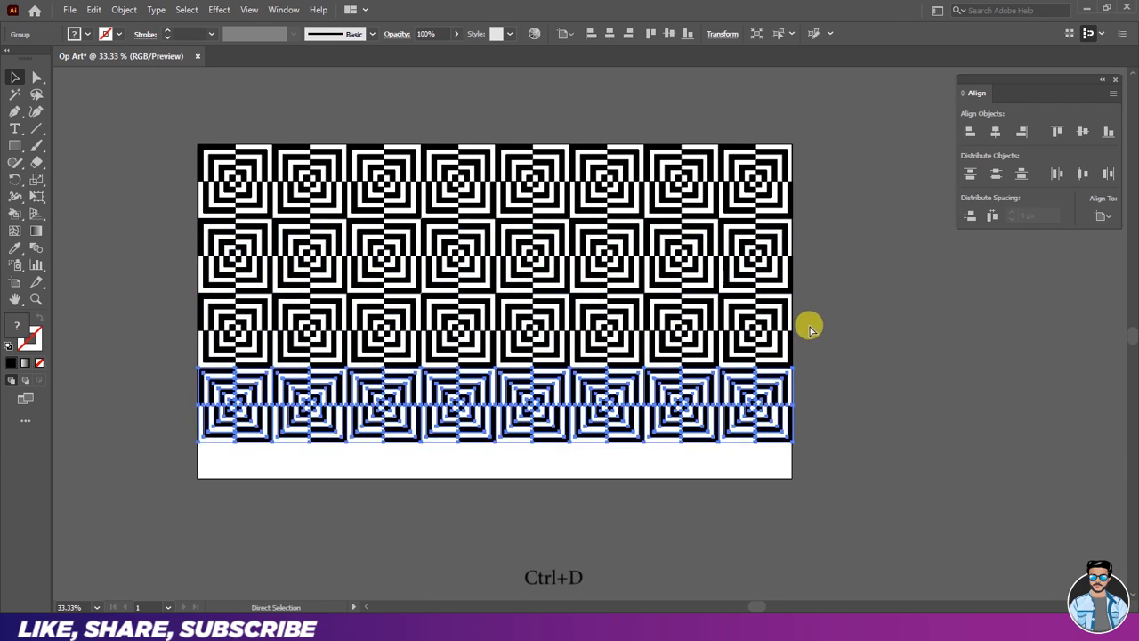
pyautogui.hotkey('ctrl', 'd')
pyautogui.click(845, 318)
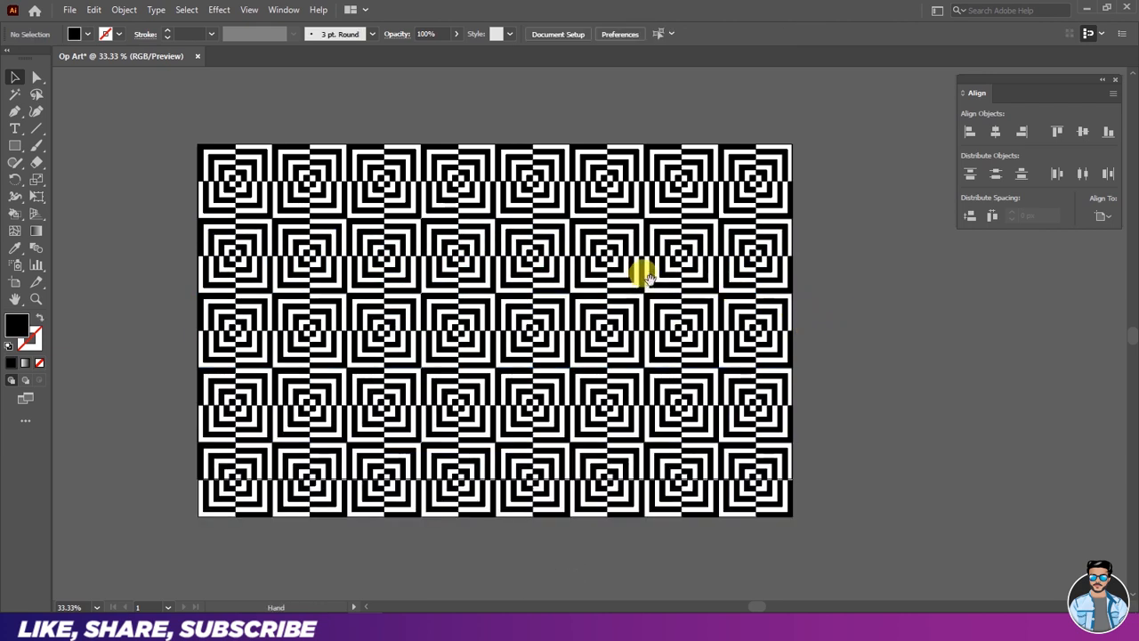
# - Draw a rectangle covering the entire tile pattern and fill it with white
pyautogui.moveTo(646, 277); pyautogui.dragTo(698, 251)
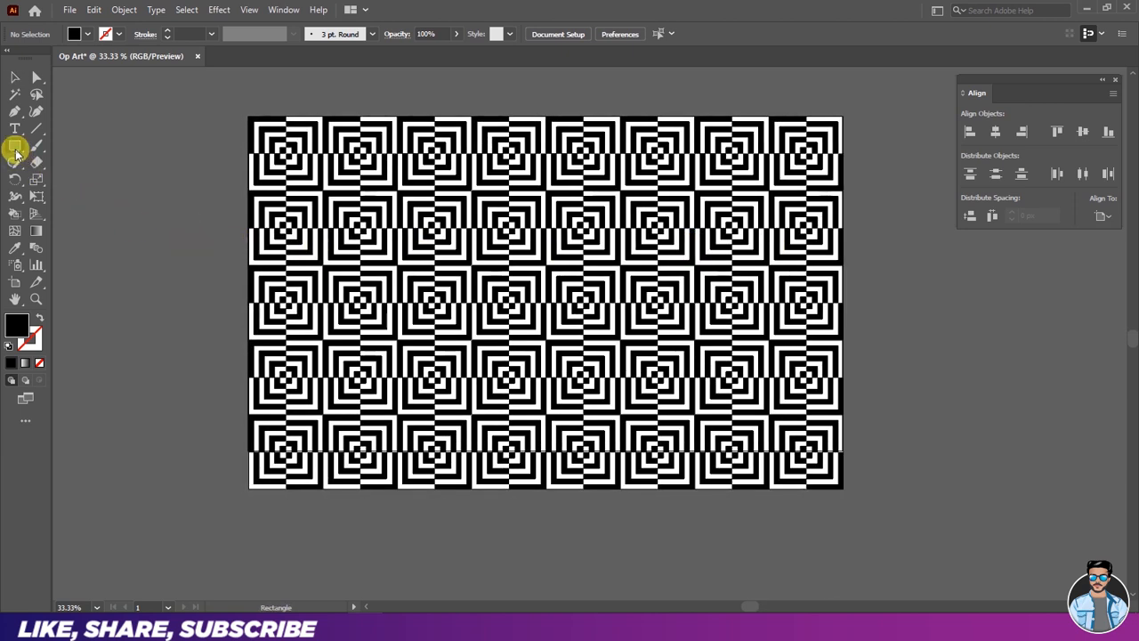
pyautogui.moveTo(16, 153); pyautogui.dragTo(57, 148)
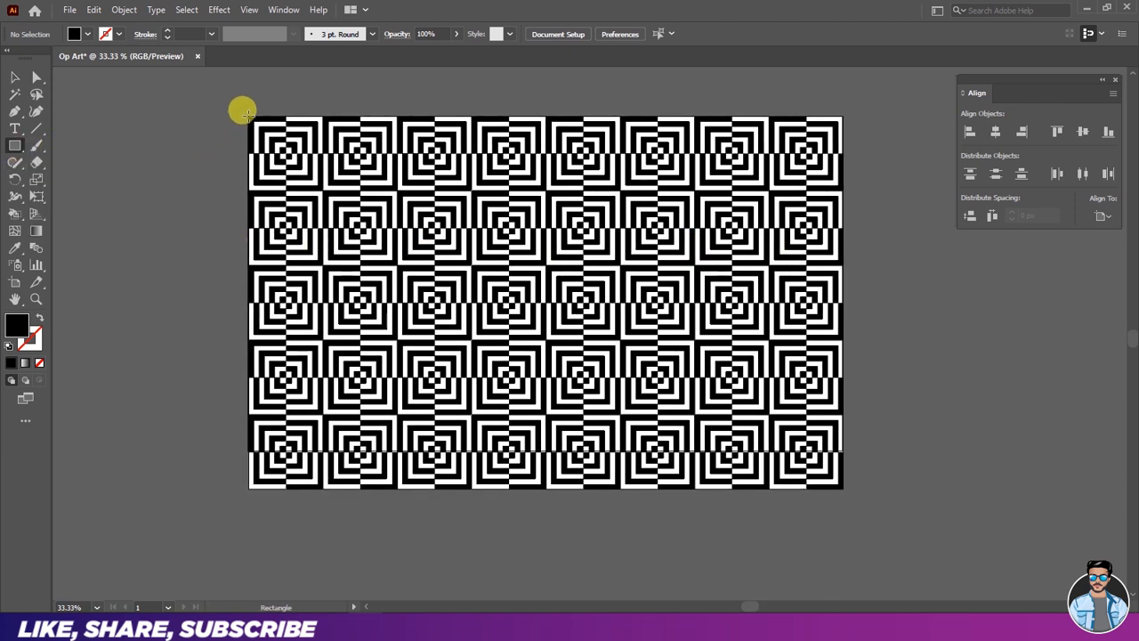
pyautogui.moveTo(248, 116); pyautogui.dragTo(839, 483)
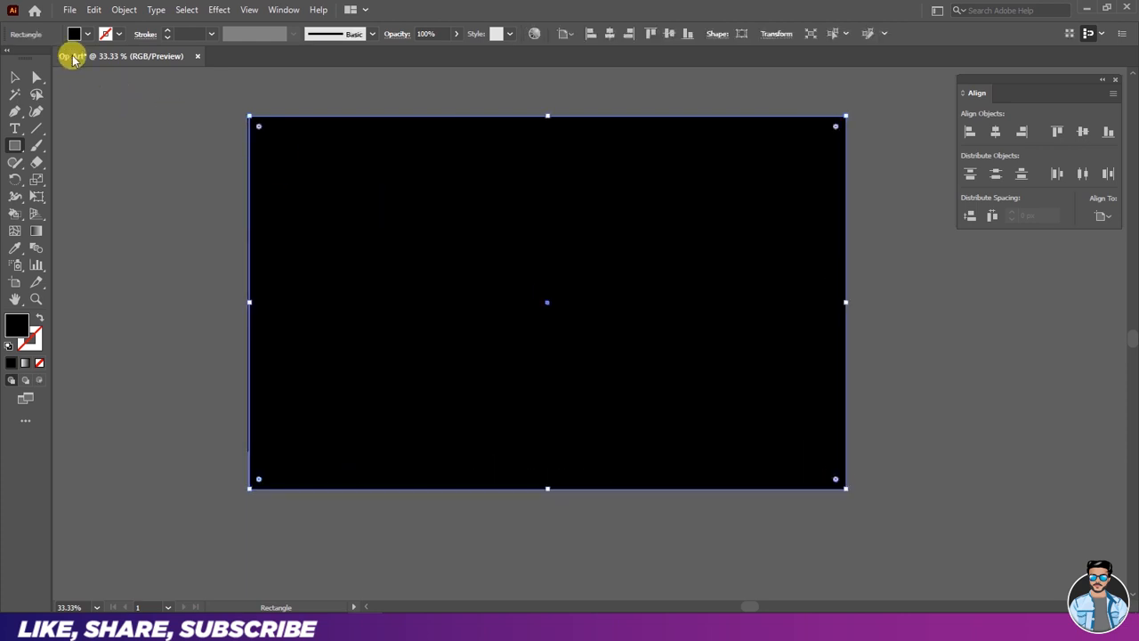
pyautogui.click(86, 36)
pyautogui.click(22, 57)
pyautogui.click(95, 172)
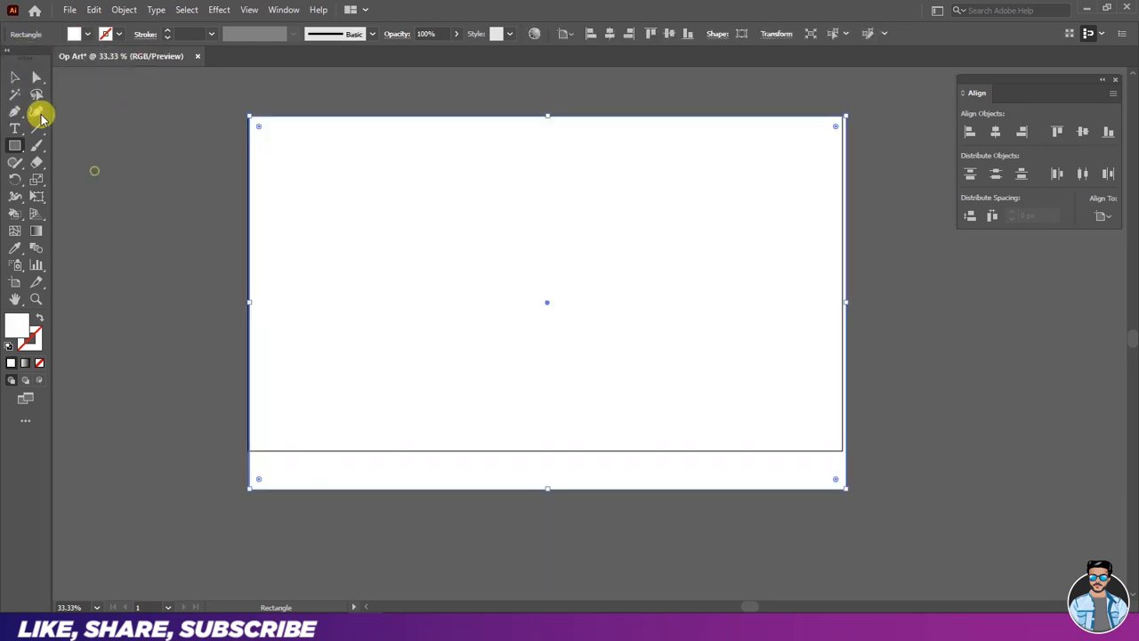
# - Send the white rectangle to the back, behind all the tile rows, and deselect it
pyautogui.click(15, 77)
pyautogui.rightClick(414, 172)
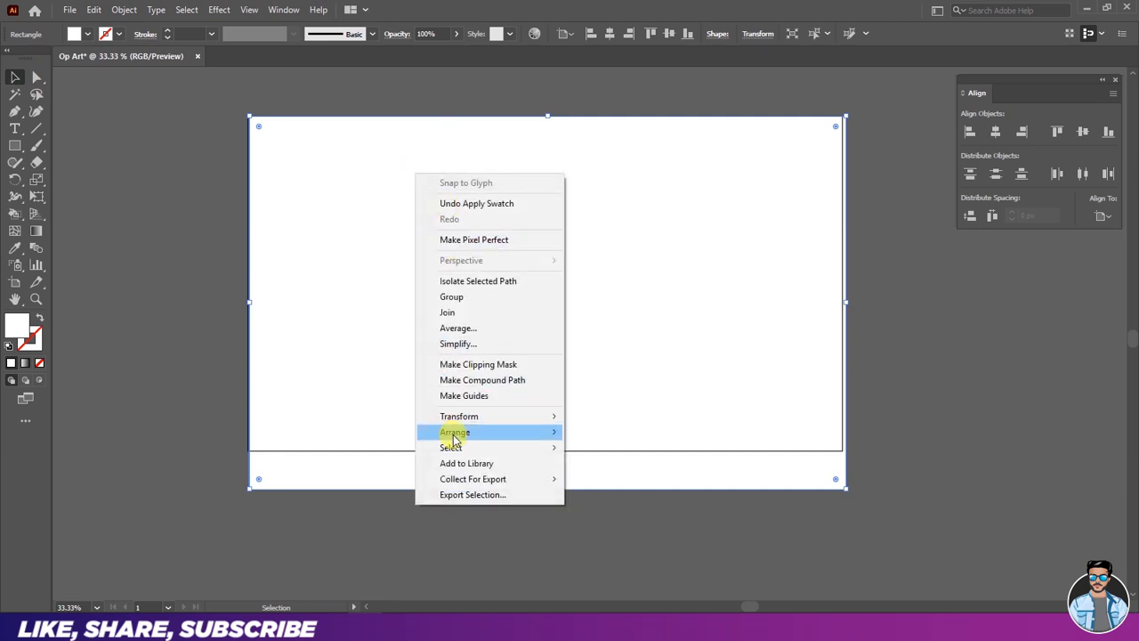
pyautogui.moveTo(525, 431)
pyautogui.click(602, 482)
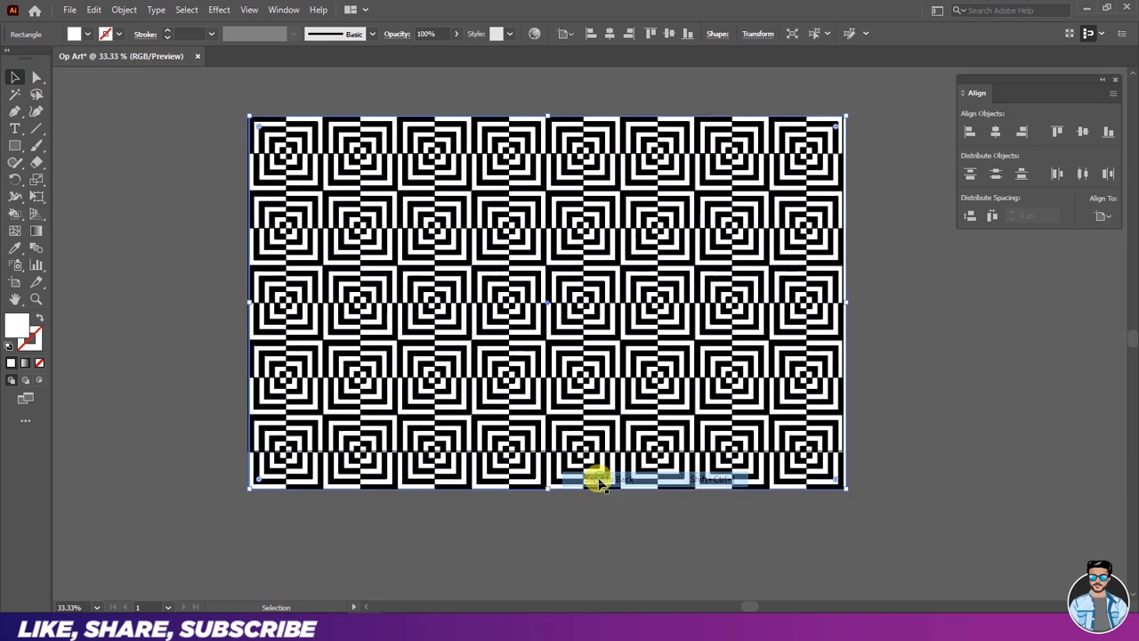
pyautogui.click(149, 217)
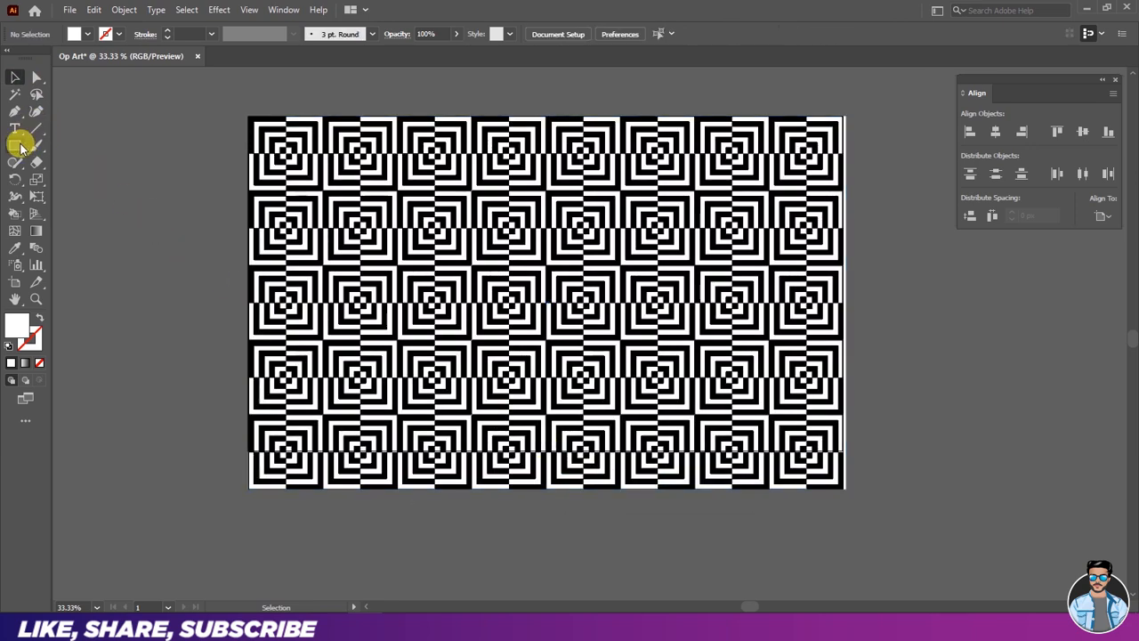
# - Draw a second white rectangle in front of the artwork, covering the whole tile pattern
pyautogui.click(16, 145)
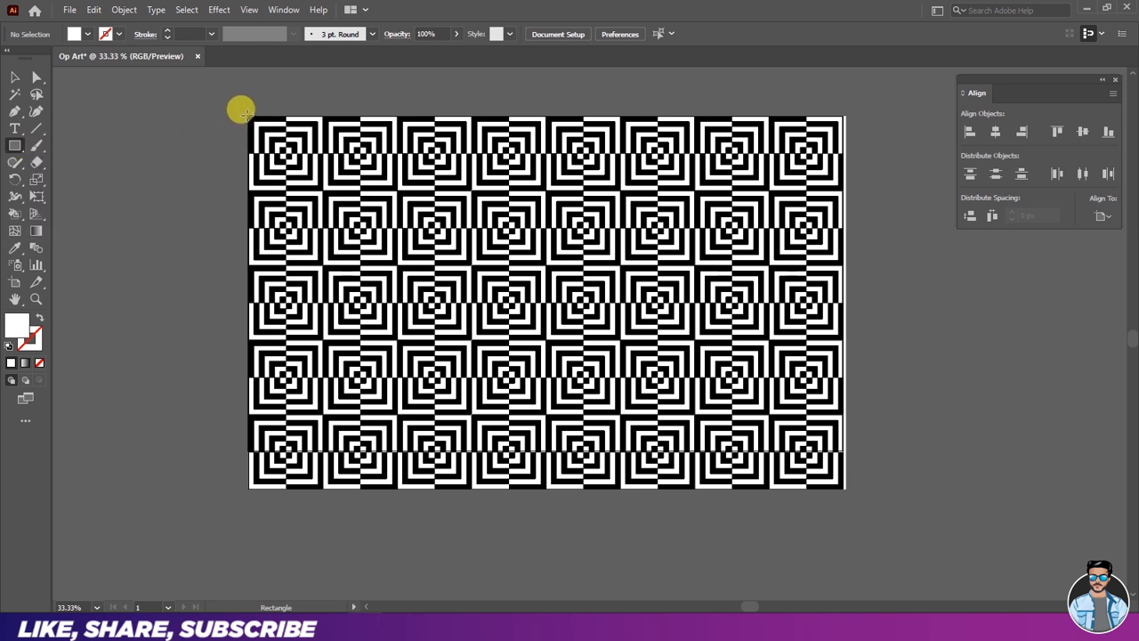
pyautogui.moveTo(242, 112); pyautogui.dragTo(841, 484)
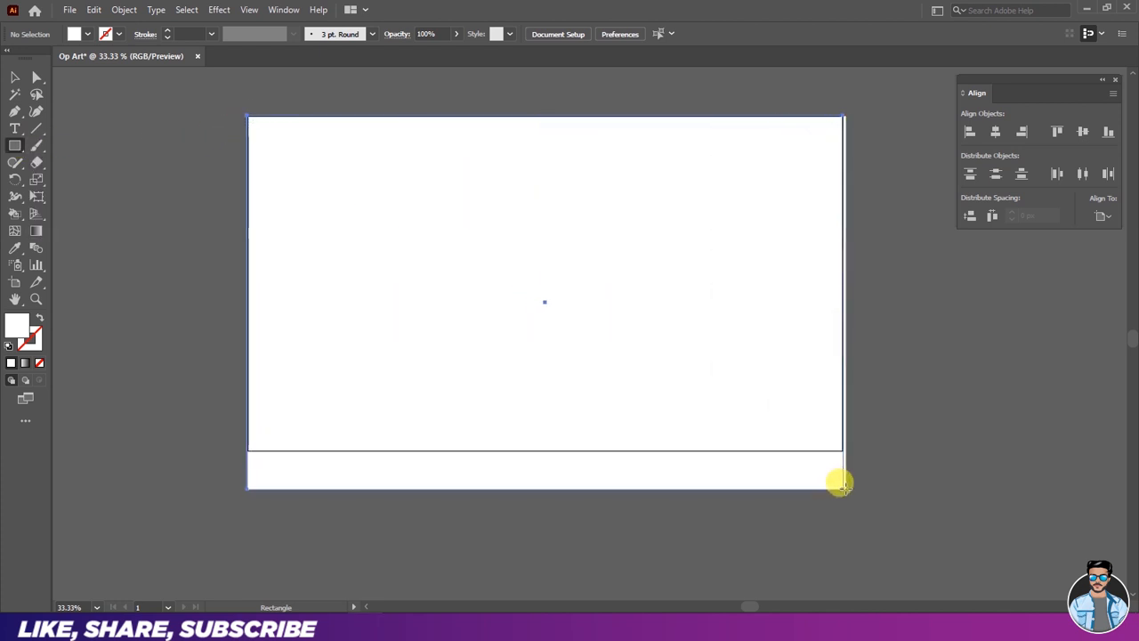
pyautogui.click(15, 77)
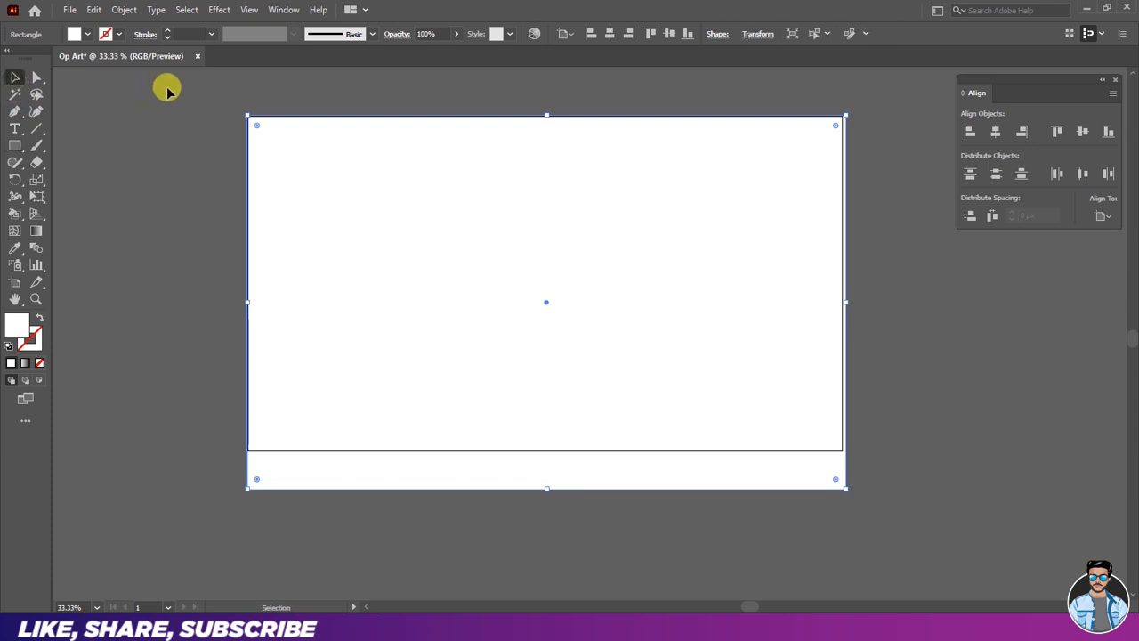
# - Select all the tile rows together with both white rectangles and bring up the commands for the selection
pyautogui.moveTo(870, 526); pyautogui.dragTo(611, 267)
pyautogui.rightClick(566, 219)
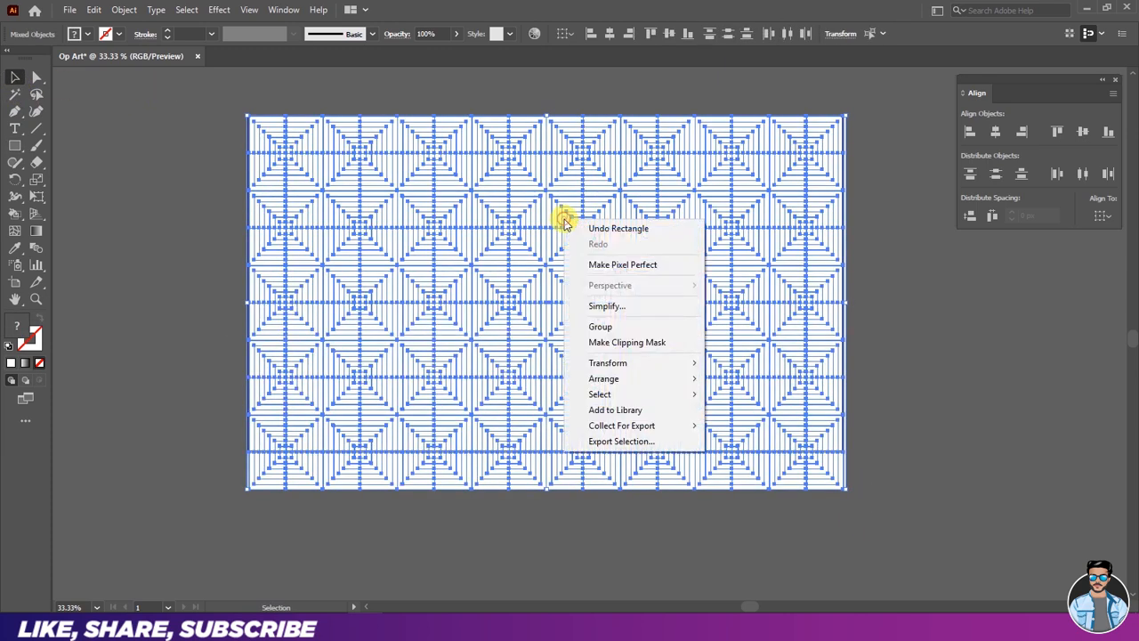